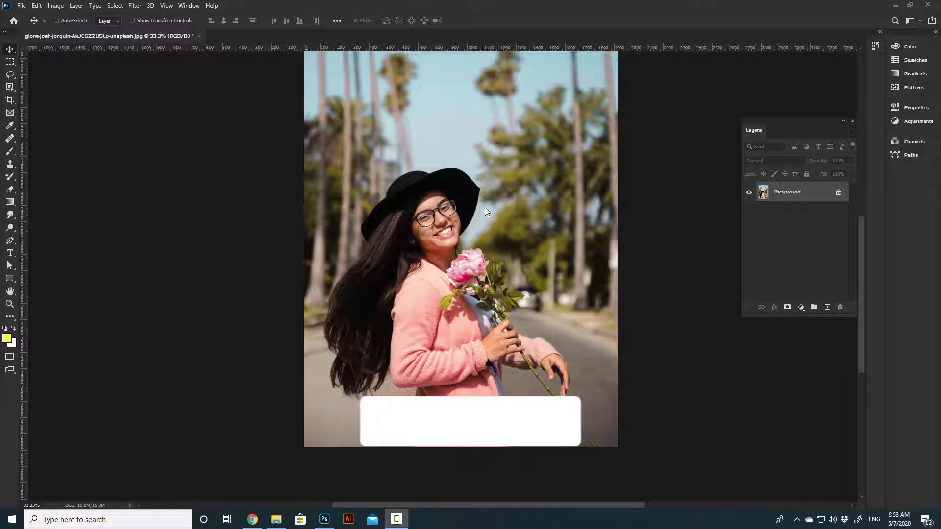
{"action": "left_click", "coordinate": [498, 377]}
{"action": "left_click_drag", "start_coordinate": [461, 371], "coordinate": [498, 363]}
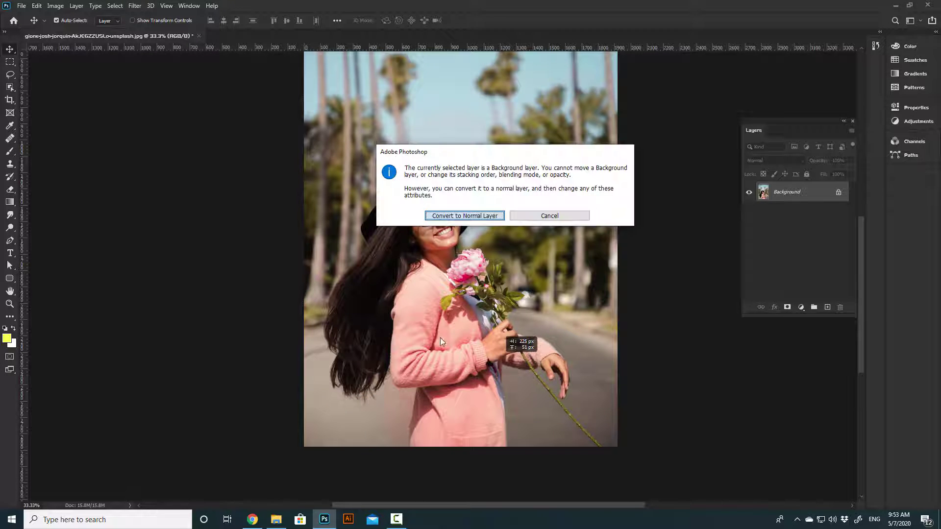
{"action": "left_click", "coordinate": [540, 216]}
Start a Pen tool path just below the photo and trace up the back edge of the cardigan to under the elbow
{"action": "left_click_drag", "start_coordinate": [440, 351], "coordinate": [466, 338]}
{"action": "left_click_drag", "start_coordinate": [468, 335], "coordinate": [458, 229]}
{"action": "scroll", "coordinate": [323, 280], "scroll_direction": "up", "scroll_amount": 3}
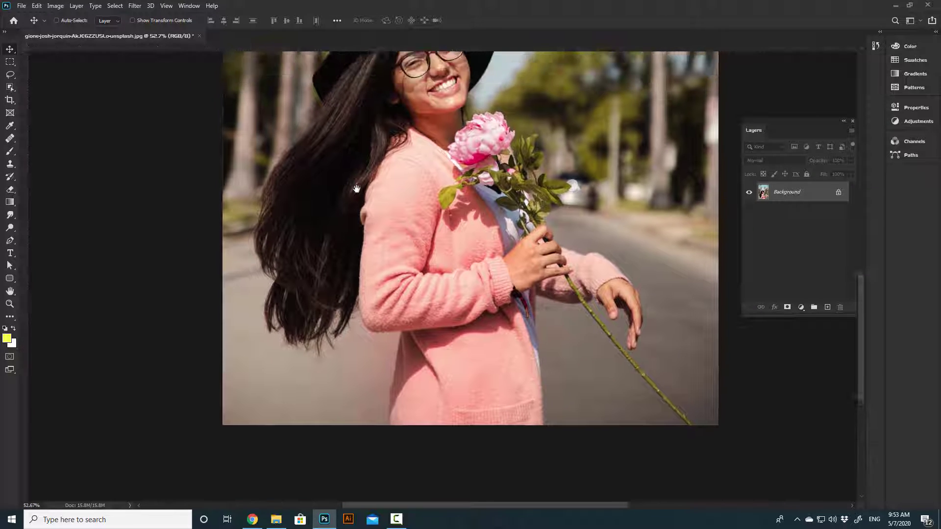
{"action": "key", "text": "p"}
{"action": "left_click_drag", "start_coordinate": [387, 467], "coordinate": [397, 423]}
{"action": "left_click_drag", "start_coordinate": [411, 424], "coordinate": [472, 373]}
{"action": "left_click_drag", "start_coordinate": [436, 412], "coordinate": [452, 416]}
{"action": "left_click", "coordinate": [425, 431]}
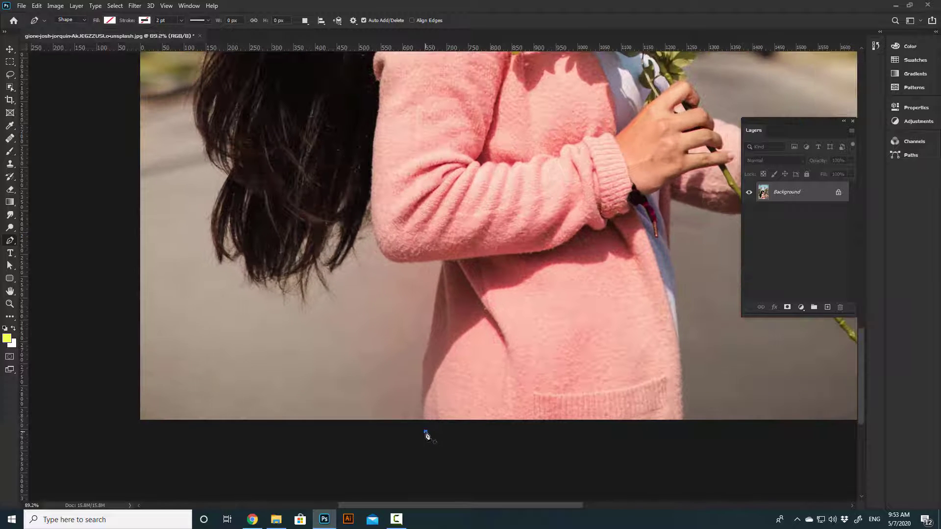
{"action": "left_click_drag", "start_coordinate": [427, 353], "coordinate": [431, 339]}
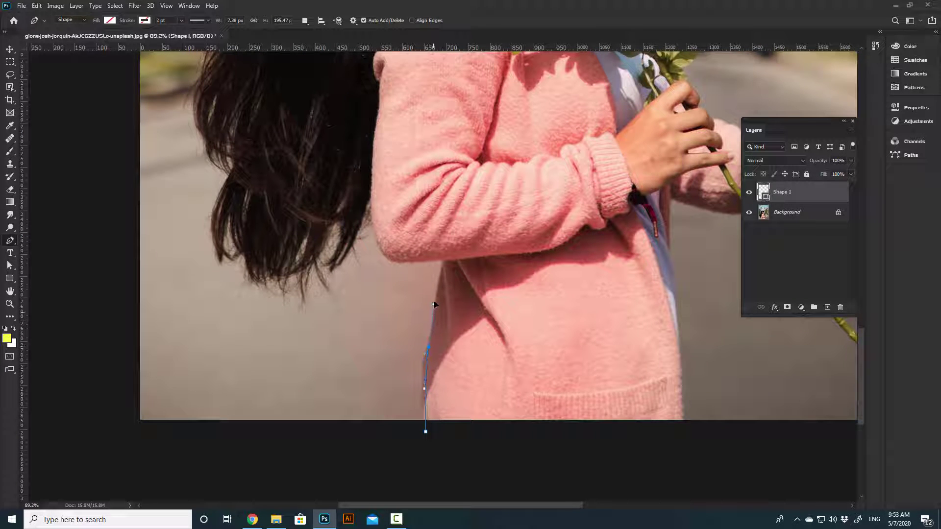
{"action": "left_click_drag", "start_coordinate": [434, 304], "coordinate": [437, 291]}
Continue the path around the back of the elbow and loosely around the lower hair tips
{"action": "left_click_drag", "start_coordinate": [371, 209], "coordinate": [369, 144]}
{"action": "left_click", "coordinate": [371, 209], "text": "alt"}
{"action": "left_click", "coordinate": [362, 252]}
{"action": "left_click", "coordinate": [355, 266]}
{"action": "left_click_drag", "start_coordinate": [332, 286], "coordinate": [216, 270]}
{"action": "left_click", "coordinate": [307, 293]}
{"action": "left_click", "coordinate": [284, 295]}
Trace loosely up the outer side of the long hair to where it meets the hat brim
{"action": "left_click_drag", "start_coordinate": [213, 258], "coordinate": [211, 252]}
{"action": "left_click_drag", "start_coordinate": [206, 215], "coordinate": [206, 198]}
{"action": "left_click", "coordinate": [205, 183]}
{"action": "left_click_drag", "start_coordinate": [207, 162], "coordinate": [196, 262]}
{"action": "left_click_drag", "start_coordinate": [203, 224], "coordinate": [205, 213]}
{"action": "left_click_drag", "start_coordinate": [212, 159], "coordinate": [217, 147]}
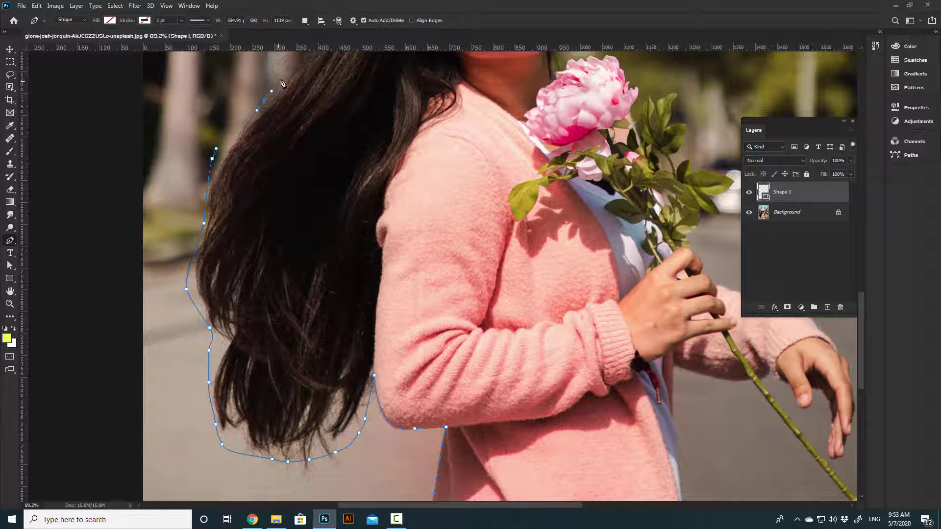
{"action": "left_click_drag", "start_coordinate": [282, 83], "coordinate": [292, 218]}
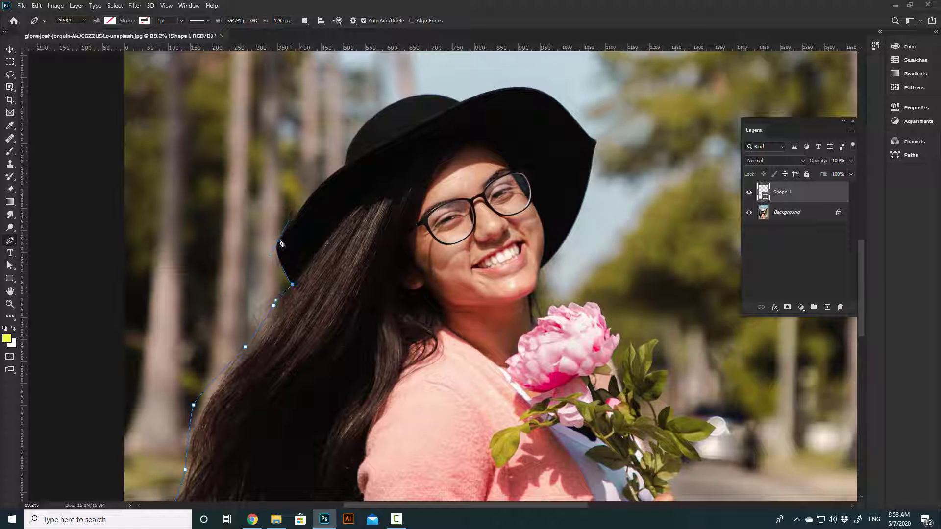
Try to curve the path around the rear tip of the hat brim
{"action": "left_click", "coordinate": [290, 222]}
{"action": "scroll", "coordinate": [274, 235], "scroll_direction": "up", "scroll_amount": 8}
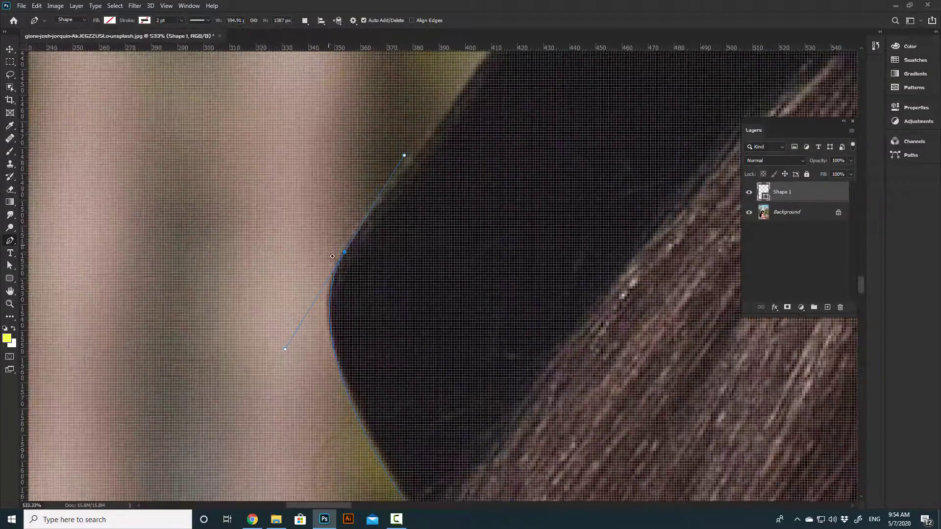
{"action": "left_click_drag", "start_coordinate": [351, 284], "coordinate": [376, 196]}
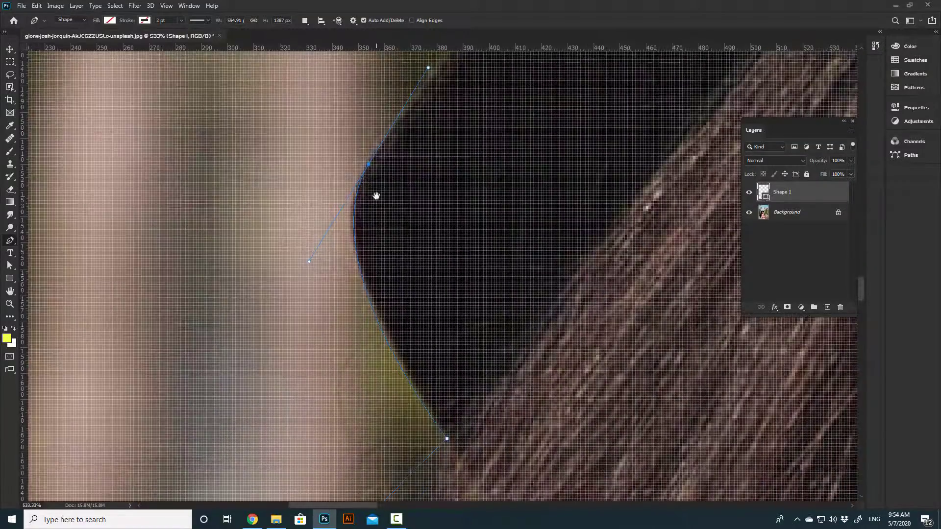
{"action": "scroll", "coordinate": [375, 233], "scroll_direction": "down", "scroll_amount": 1}
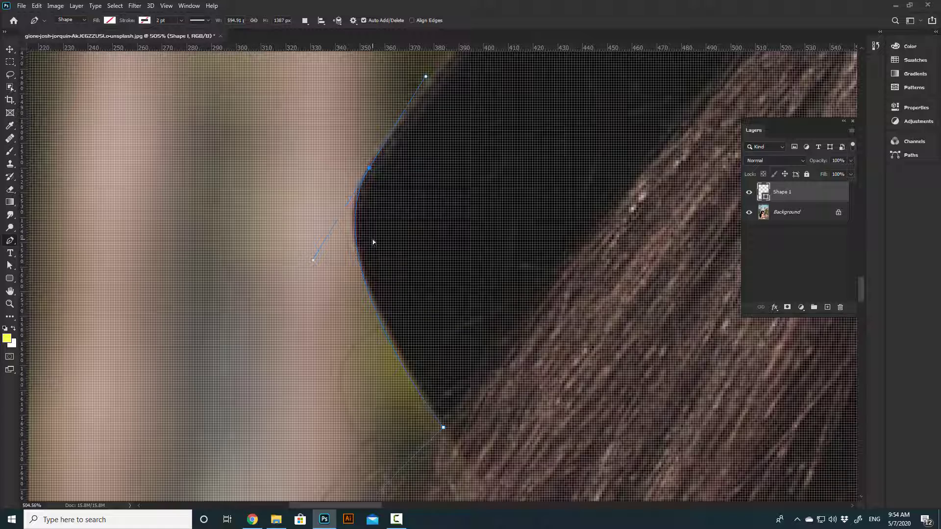
{"action": "key", "text": "ctrl+z"}
{"action": "left_click_drag", "start_coordinate": [371, 296], "coordinate": [359, 265]}
{"action": "left_click_drag", "start_coordinate": [360, 164], "coordinate": [368, 140]}
{"action": "left_click_drag", "start_coordinate": [375, 185], "coordinate": [322, 201]}
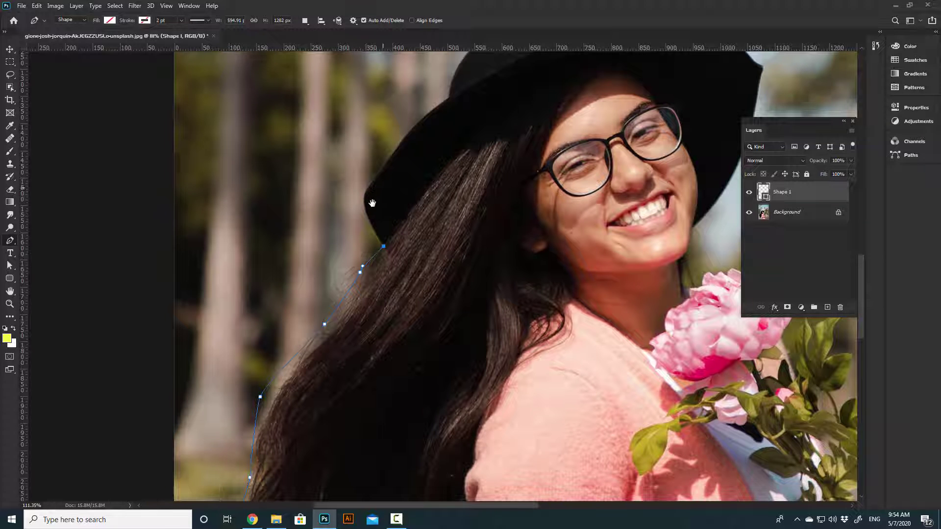
Trace the rear edge of the hat brim up to where the crown begins, leaving a corner point there
{"action": "left_click_drag", "start_coordinate": [372, 203], "coordinate": [350, 211]}
{"action": "scroll", "coordinate": [343, 230], "scroll_direction": "down", "scroll_amount": 2}
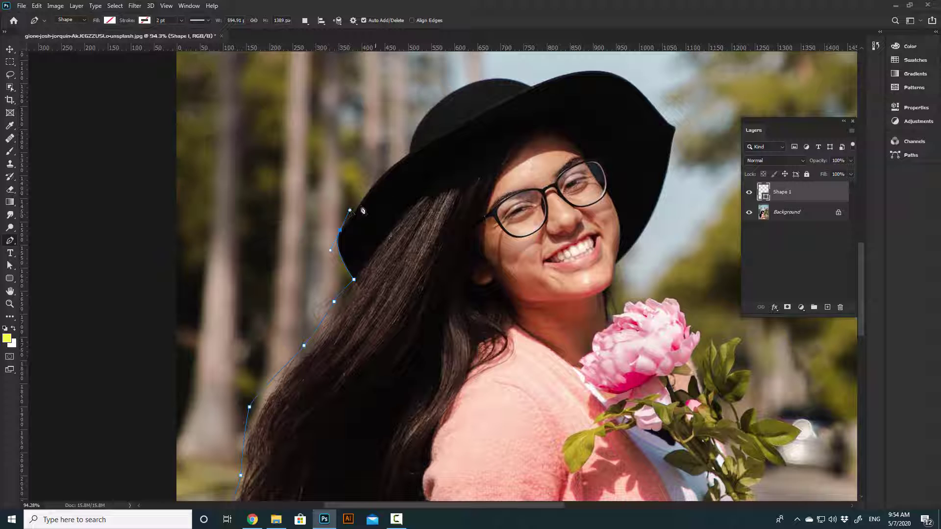
{"action": "left_click", "coordinate": [340, 230], "text": "alt"}
{"action": "left_click_drag", "start_coordinate": [367, 192], "coordinate": [377, 179]}
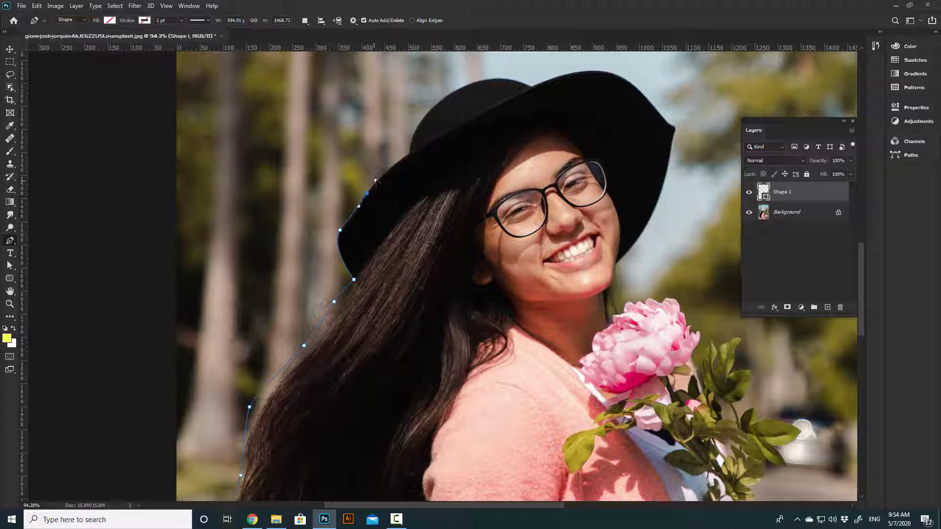
{"action": "left_click", "coordinate": [410, 154]}
{"action": "left_click", "coordinate": [409, 154], "text": "alt"}
{"action": "left_click_drag", "start_coordinate": [470, 162], "coordinate": [429, 271]}
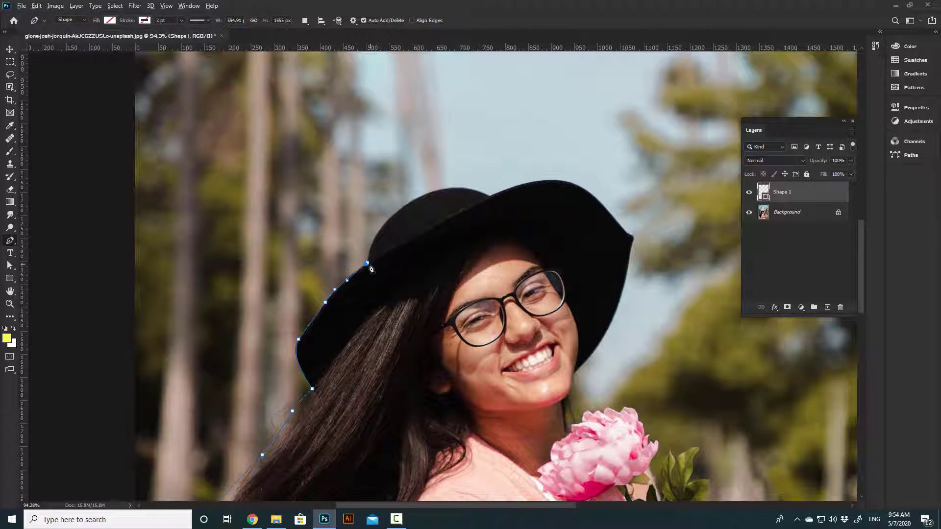
{"action": "left_click", "coordinate": [368, 265], "text": "alt"}
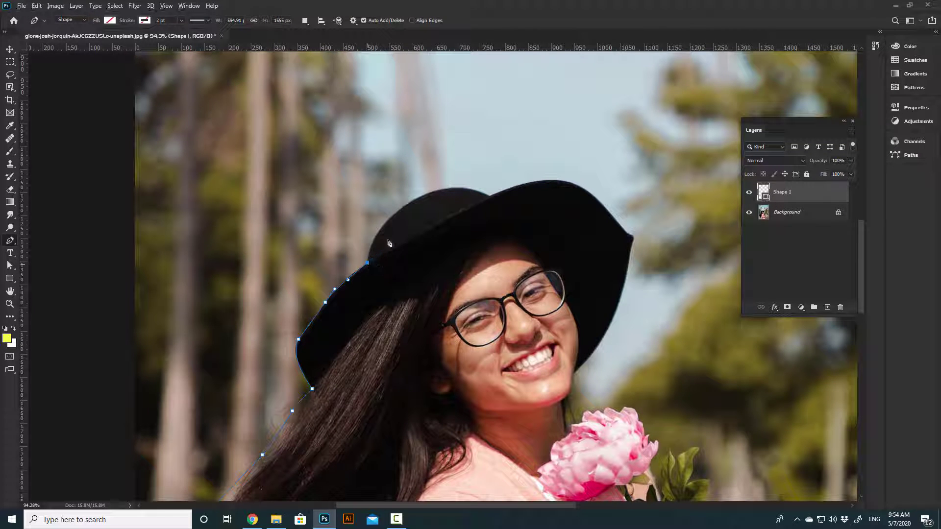
Curve the path over the hat's crown to its junction with the front brim
{"action": "left_click", "coordinate": [413, 202]}
{"action": "left_click_drag", "start_coordinate": [413, 202], "coordinate": [524, 216]}
{"action": "left_click", "coordinate": [414, 202], "text": "alt"}
{"action": "left_click", "coordinate": [490, 197], "text": "alt"}
Trace the front hat brim around its pointed tip and down to the woman's cheek
{"action": "left_click_drag", "start_coordinate": [592, 195], "coordinate": [553, 164]}
{"action": "left_click", "coordinate": [592, 195], "text": "alt"}
{"action": "left_click", "coordinate": [486, 222], "text": "alt"}
{"action": "left_click", "coordinate": [491, 229]}
{"action": "left_click", "coordinate": [491, 229], "text": "alt"}
{"action": "left_click", "coordinate": [511, 216], "text": "alt"}
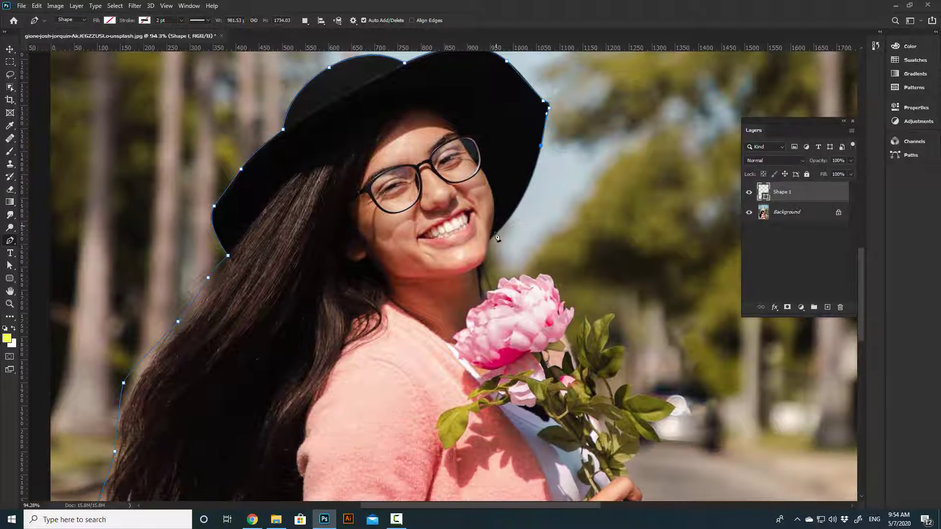
{"action": "left_click_drag", "start_coordinate": [490, 240], "coordinate": [447, 278]}
{"action": "left_click", "coordinate": [489, 240], "text": "alt"}
Continue the path down past the chin and the hair strand beside the neck to the peony's edge
{"action": "scroll", "coordinate": [490, 244], "scroll_direction": "up", "scroll_amount": 3}
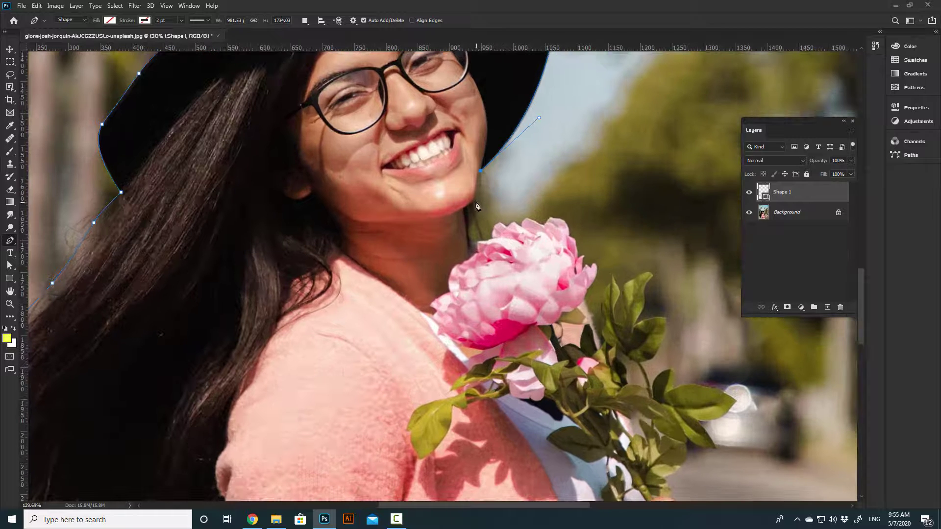
{"action": "left_click_drag", "start_coordinate": [475, 201], "coordinate": [472, 212]}
{"action": "left_click_drag", "start_coordinate": [477, 254], "coordinate": [501, 239]}
{"action": "left_click", "coordinate": [477, 251]}
{"action": "left_click", "coordinate": [488, 241], "text": "alt"}
{"action": "left_click", "coordinate": [493, 239]}
{"action": "left_click_drag", "start_coordinate": [572, 258], "coordinate": [496, 241]}
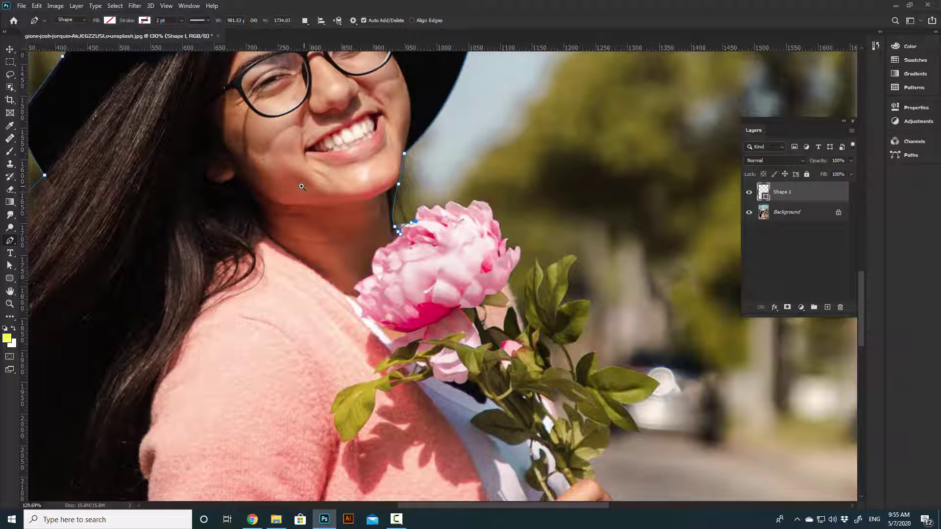
Trace the petals along the top of the pink peony and down toward its outer side
{"action": "left_click_drag", "start_coordinate": [301, 186], "coordinate": [252, 175]}
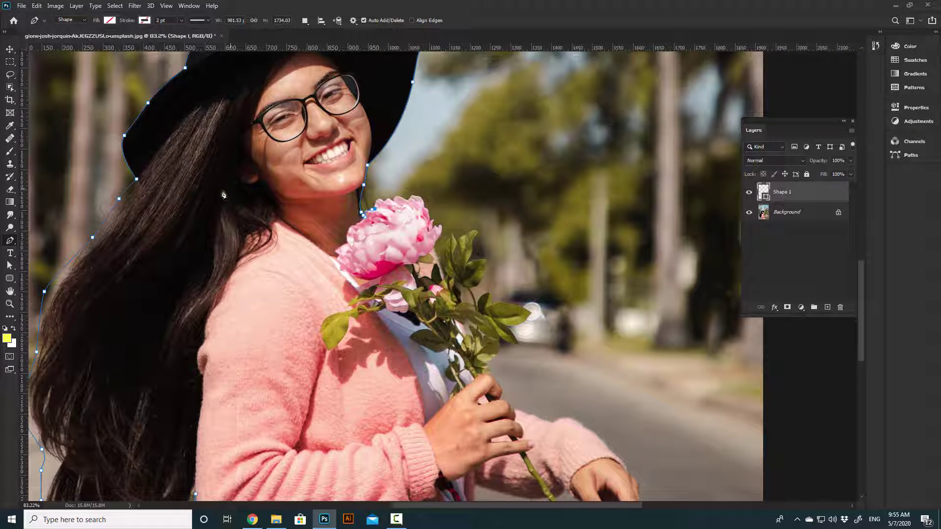
{"action": "left_click_drag", "start_coordinate": [391, 213], "coordinate": [488, 210]}
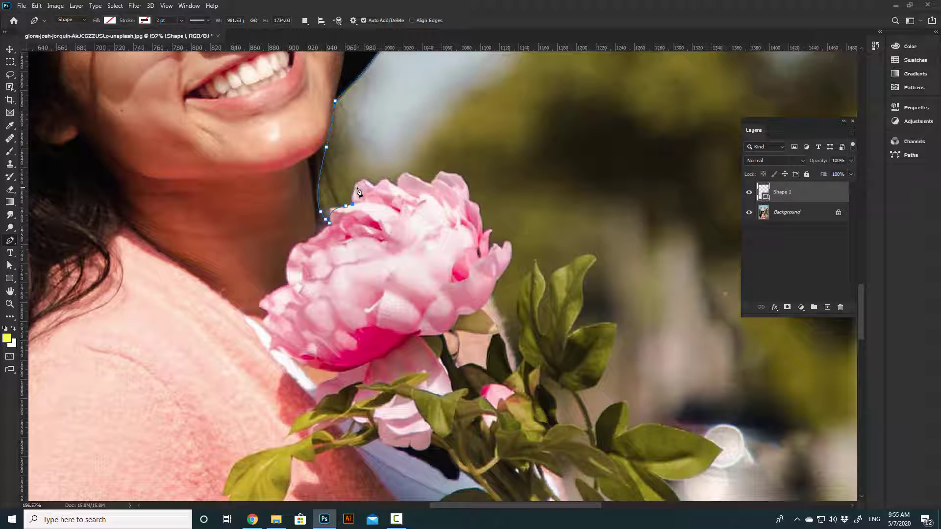
{"action": "left_click_drag", "start_coordinate": [359, 184], "coordinate": [365, 176]}
{"action": "left_click", "coordinate": [373, 188]}
{"action": "left_click_drag", "start_coordinate": [388, 182], "coordinate": [484, 243]}
{"action": "left_click", "coordinate": [397, 188]}
{"action": "left_click", "coordinate": [429, 184]}
{"action": "left_click", "coordinate": [436, 181]}
{"action": "left_click", "coordinate": [444, 174], "text": "alt"}
{"action": "left_click", "coordinate": [469, 201], "text": "alt"}
{"action": "left_click", "coordinate": [479, 214], "text": "alt"}
Trace the peony's outer petals down to the base of the upper leaves
{"action": "left_click", "coordinate": [483, 234]}
{"action": "left_click", "coordinate": [490, 253]}
{"action": "left_click", "coordinate": [502, 249], "text": "alt"}
{"action": "left_click", "coordinate": [497, 280], "text": "alt"}
{"action": "left_click", "coordinate": [490, 296]}
{"action": "left_click", "coordinate": [479, 283]}
{"action": "left_click", "coordinate": [486, 274]}
{"action": "left_click", "coordinate": [481, 239]}
Outline the two tall upper leaves beside the peony, including the narrow gap between them
{"action": "left_click_drag", "start_coordinate": [491, 192], "coordinate": [550, 167]}
{"action": "left_click", "coordinate": [491, 191], "text": "alt"}
{"action": "key", "text": "ctrl+z"}
{"action": "left_click", "coordinate": [504, 191]}
{"action": "left_click", "coordinate": [503, 248], "text": "alt"}
{"action": "left_click", "coordinate": [518, 186]}
{"action": "left_click", "coordinate": [540, 176]}
{"action": "left_click_drag", "start_coordinate": [558, 175], "coordinate": [545, 229]}
{"action": "left_click", "coordinate": [544, 208], "text": "alt"}
{"action": "left_click_drag", "start_coordinate": [544, 214], "coordinate": [550, 152]}
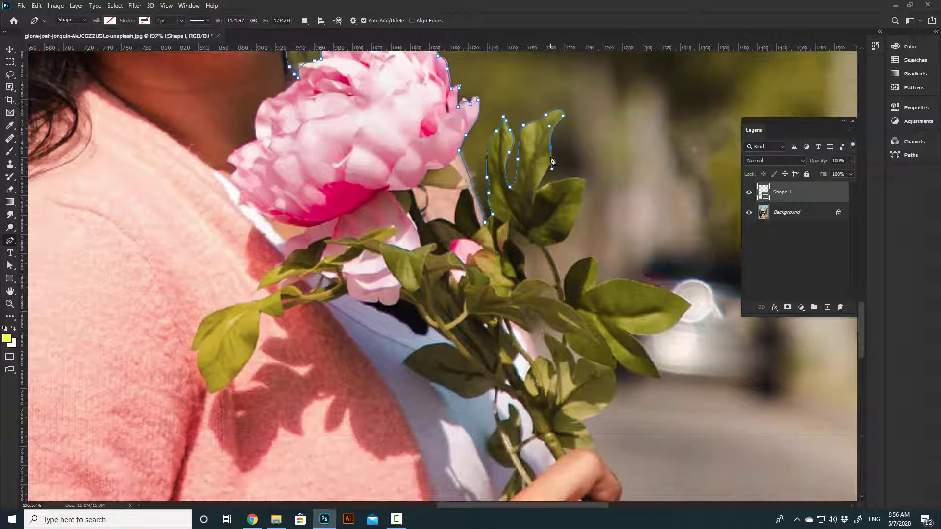
Trace around the broad leaf below the tall leaves and back to its stem
{"action": "left_click_drag", "start_coordinate": [515, 218], "coordinate": [515, 218]}
{"action": "left_click", "coordinate": [534, 191], "text": "alt"}
{"action": "left_click_drag", "start_coordinate": [546, 186], "coordinate": [591, 188]}
{"action": "left_click", "coordinate": [583, 182], "text": "alt"}
{"action": "left_click_drag", "start_coordinate": [576, 240], "coordinate": [582, 155]}
{"action": "left_click_drag", "start_coordinate": [571, 151], "coordinate": [538, 162]}
{"action": "left_click", "coordinate": [571, 152], "text": "alt"}
{"action": "left_click", "coordinate": [551, 160], "text": "alt"}
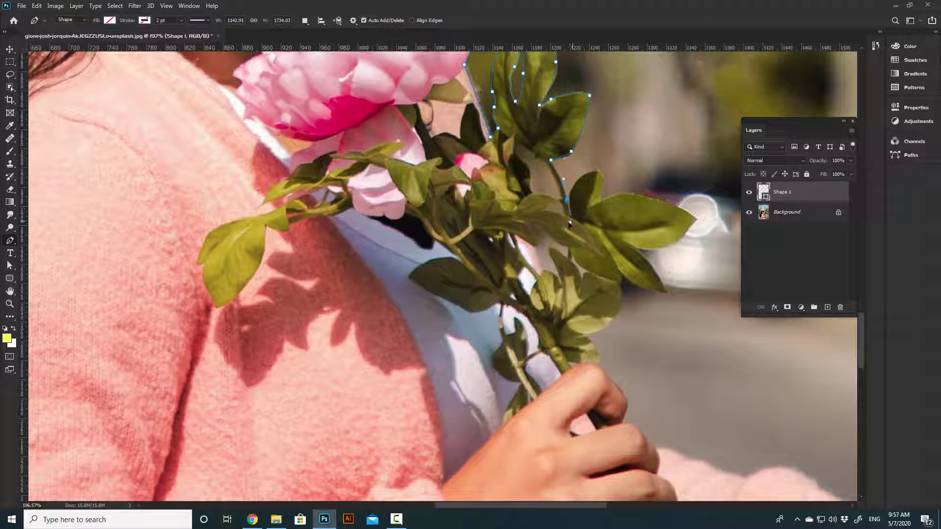
Follow the leaf stem down and outline the lower cluster of leaves extending toward the car
{"action": "left_click_drag", "start_coordinate": [569, 222], "coordinate": [570, 222]}
{"action": "left_click", "coordinate": [567, 201], "text": "alt"}
{"action": "left_click", "coordinate": [570, 213]}
{"action": "left_click_drag", "start_coordinate": [592, 173], "coordinate": [700, 229]}
{"action": "left_click", "coordinate": [695, 220], "text": "alt"}
{"action": "left_click", "coordinate": [669, 245]}
{"action": "left_click_drag", "start_coordinate": [631, 245], "coordinate": [613, 239]}
{"action": "left_click_drag", "start_coordinate": [623, 273], "coordinate": [606, 220]}
{"action": "left_click", "coordinate": [609, 221], "text": "alt"}
Continue the path down past the gripping hand and along the outstretched sleeve to the back of the free hand
{"action": "left_click_drag", "start_coordinate": [595, 267], "coordinate": [723, 339]}
{"action": "left_click", "coordinate": [593, 211], "text": "alt"}
{"action": "left_click", "coordinate": [582, 219], "text": "alt"}
{"action": "left_click", "coordinate": [655, 256]}
{"action": "scroll", "coordinate": [712, 273], "scroll_direction": "down", "scroll_amount": 3}
{"action": "left_click", "coordinate": [721, 327], "text": "alt"}
{"action": "left_click_drag", "start_coordinate": [699, 309], "coordinate": [608, 217]}
{"action": "scroll", "coordinate": [608, 217], "scroll_direction": "up", "scroll_amount": 2}
{"action": "left_click_drag", "start_coordinate": [656, 264], "coordinate": [657, 278]}
{"action": "left_click", "coordinate": [657, 263], "text": "alt"}
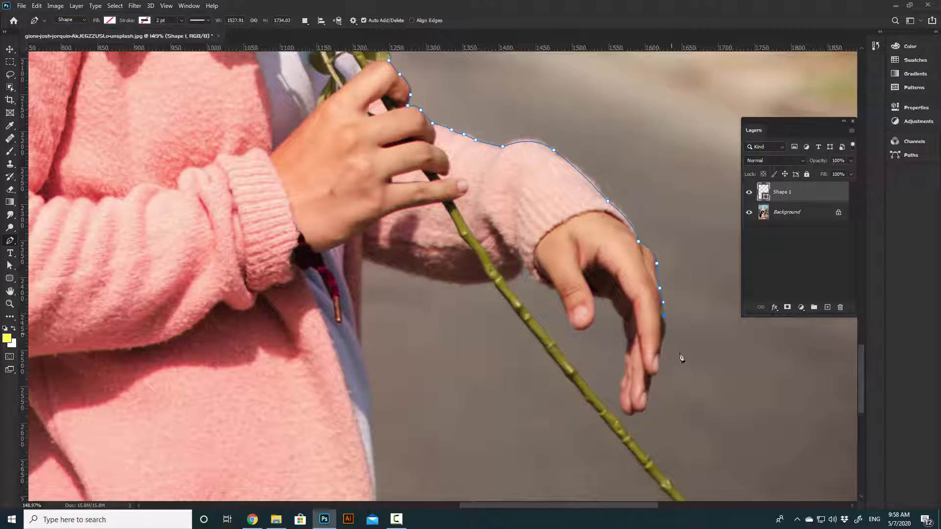
Trace the outer edge of the free hand's fingers down and around the fingertips
{"action": "left_click", "coordinate": [646, 242]}
{"action": "left_click_drag", "start_coordinate": [679, 354], "coordinate": [626, 182]}
{"action": "left_click", "coordinate": [645, 247], "text": "alt"}
{"action": "left_click", "coordinate": [632, 285], "text": "alt"}
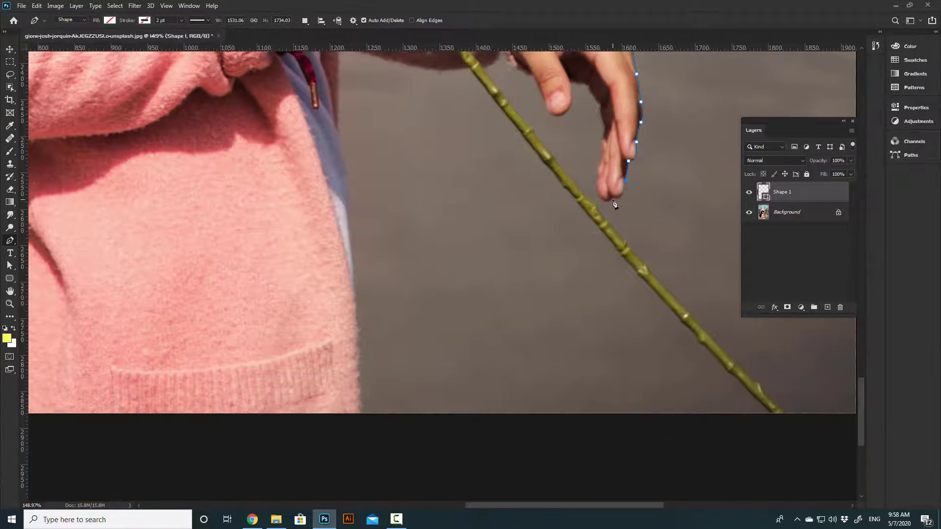
{"action": "left_click", "coordinate": [597, 174], "text": "alt"}
Trace back up the inner side of the free hand's fingers toward the thumb
{"action": "left_click_drag", "start_coordinate": [599, 160], "coordinate": [611, 113]}
{"action": "left_click", "coordinate": [600, 160], "text": "alt"}
{"action": "left_click", "coordinate": [600, 105], "text": "alt"}
{"action": "left_click_drag", "start_coordinate": [601, 104], "coordinate": [640, 196]}
{"action": "left_click", "coordinate": [629, 175]}
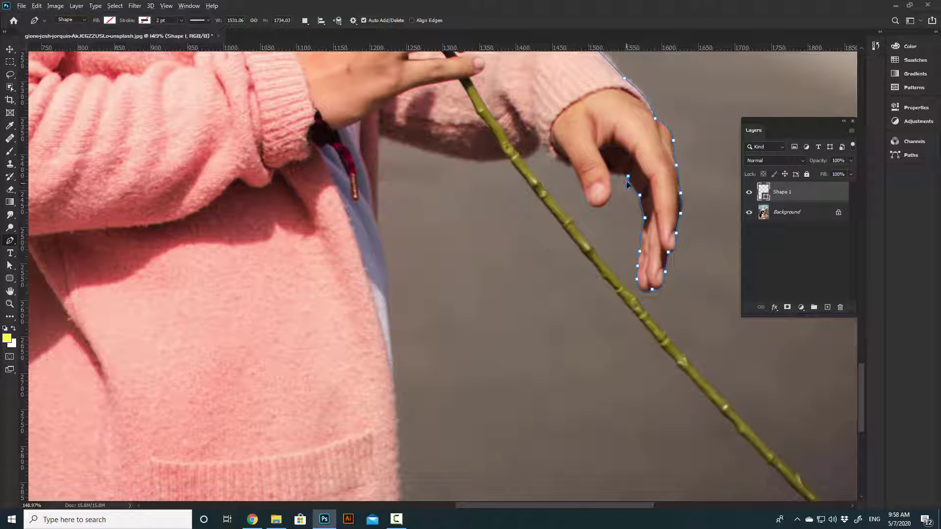
{"action": "left_click", "coordinate": [610, 173]}
Trace the upper edge of the flower stem down past the photo's bottom edge and across the stem's end
{"action": "left_click_drag", "start_coordinate": [689, 359], "coordinate": [631, 262]}
{"action": "left_click", "coordinate": [616, 249]}
{"action": "left_click_drag", "start_coordinate": [715, 370], "coordinate": [648, 304]}
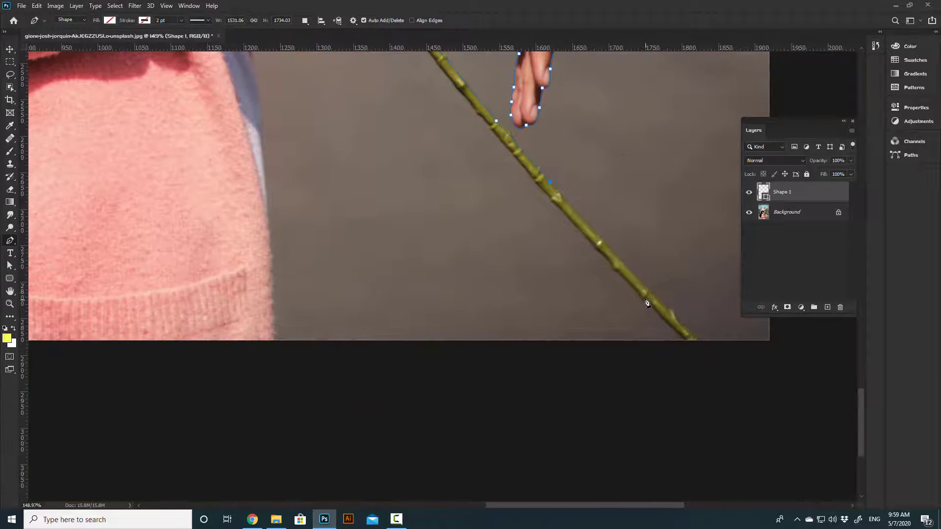
{"action": "left_click", "coordinate": [643, 286]}
{"action": "left_click", "coordinate": [702, 343]}
{"action": "left_click", "coordinate": [690, 343]}
Trace the lower edge of the stem back up to the sleeve and along the sleeve's underside to the cardigan
{"action": "left_click", "coordinate": [564, 213]}
{"action": "left_click_drag", "start_coordinate": [558, 239], "coordinate": [630, 344]}
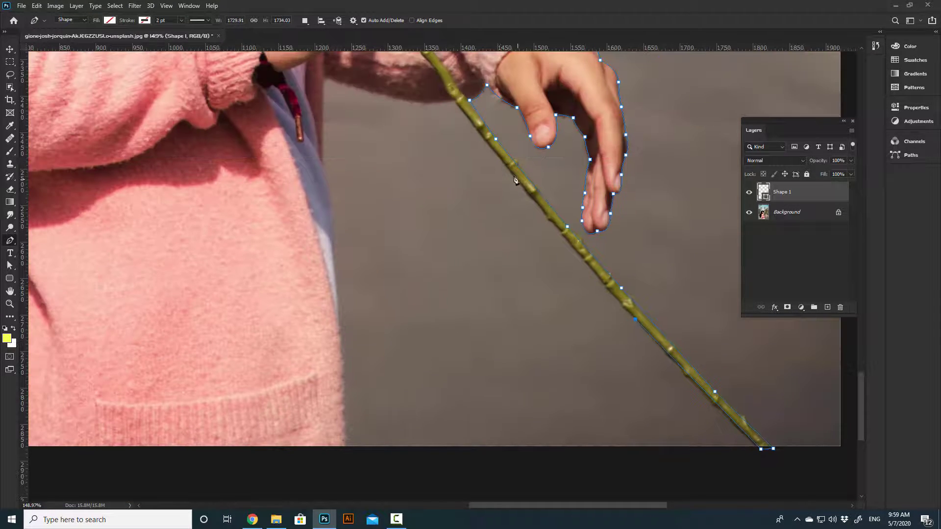
{"action": "left_click", "coordinate": [500, 159]}
{"action": "left_click_drag", "start_coordinate": [487, 151], "coordinate": [544, 249]}
{"action": "left_click", "coordinate": [511, 196]}
{"action": "left_click_drag", "start_coordinate": [381, 173], "coordinate": [312, 142]}
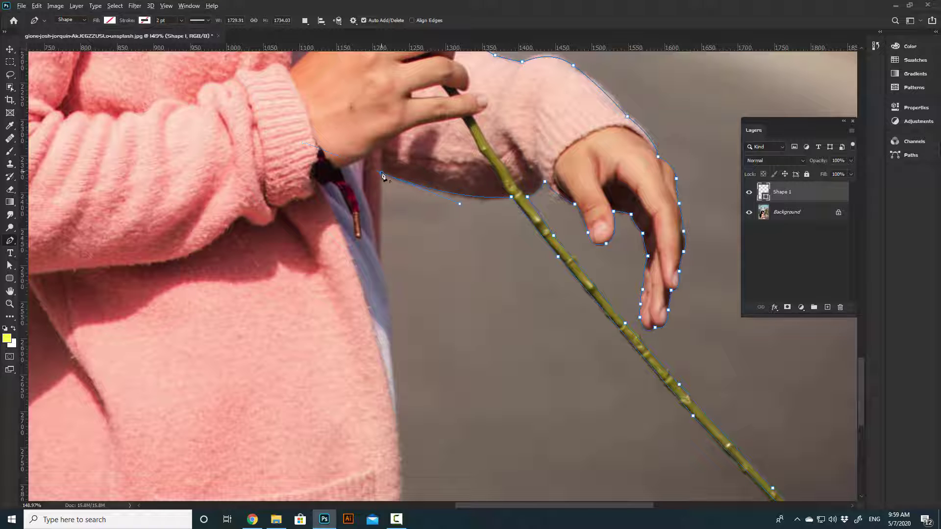
Trace down the cardigan's front edge to below the photo and run the path back to its starting point
{"action": "left_click", "coordinate": [382, 279]}
{"action": "left_click_drag", "start_coordinate": [401, 365], "coordinate": [426, 218]}
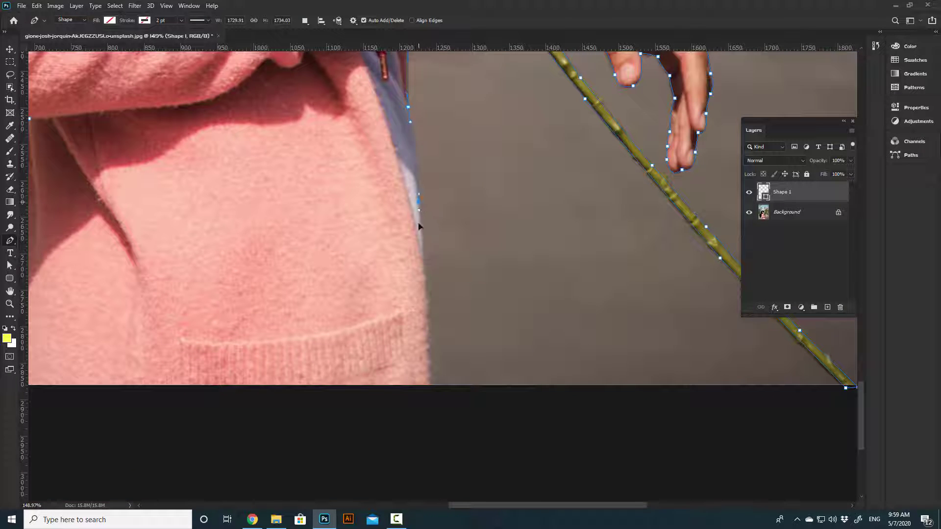
{"action": "left_click", "coordinate": [428, 391]}
{"action": "scroll", "coordinate": [428, 390], "scroll_direction": "down", "scroll_amount": 5, "text": "alt"}
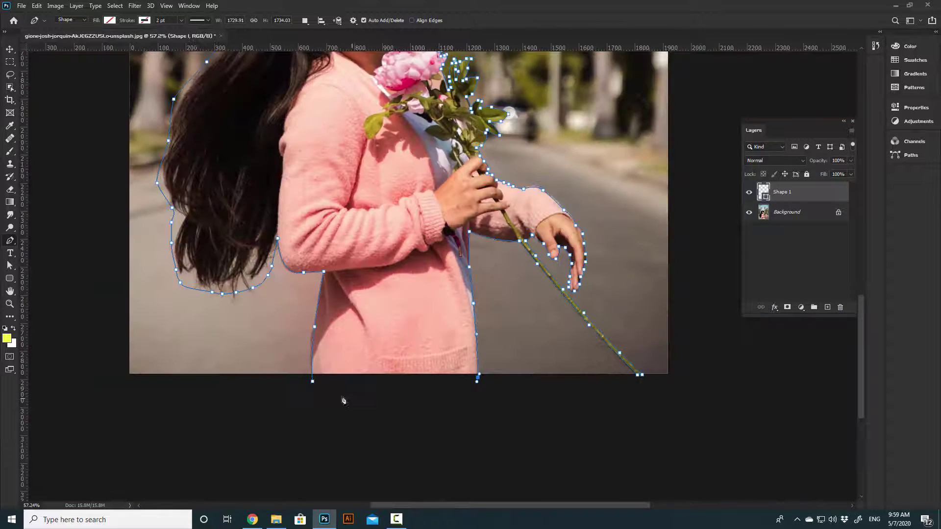
{"action": "left_click", "coordinate": [318, 390]}
{"action": "scroll", "coordinate": [320, 392], "scroll_direction": "down", "scroll_amount": 3, "text": "alt"}
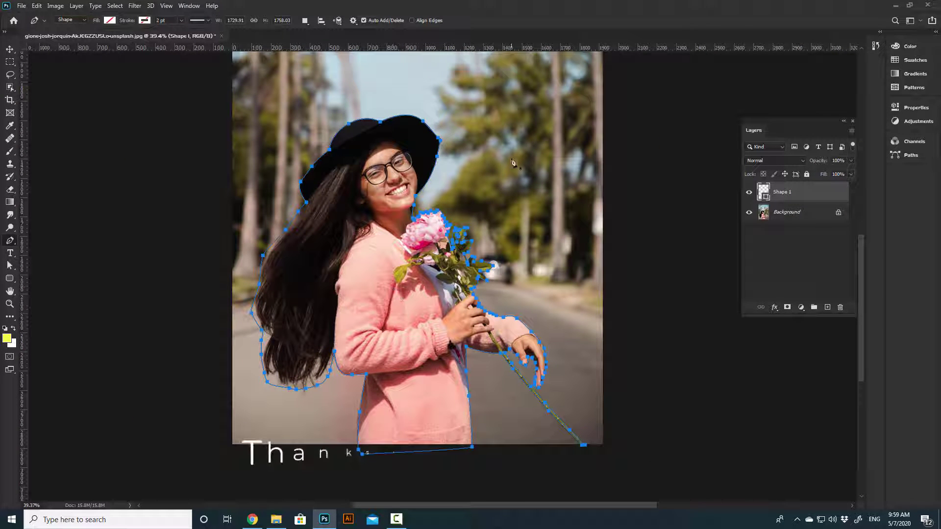
Duplicate the Background layer and mask the copy with a selection made from the traced path
{"action": "key", "text": "ctrl+Return"}
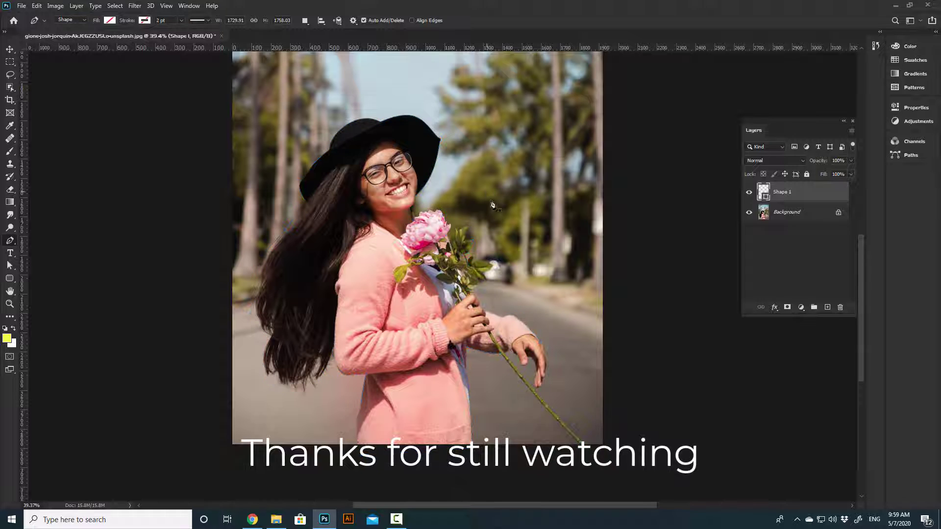
{"action": "left_click_drag", "start_coordinate": [819, 216], "coordinate": [827, 308]}
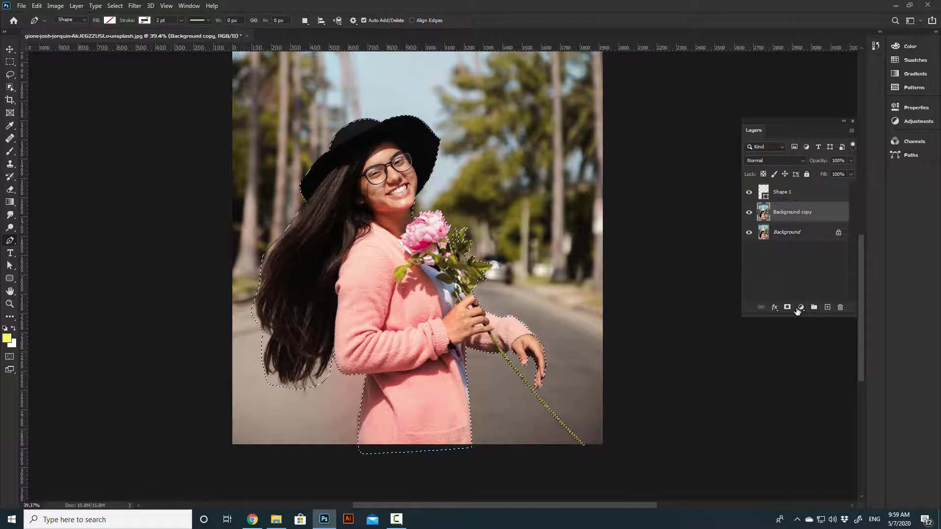
{"action": "left_click", "coordinate": [787, 308]}
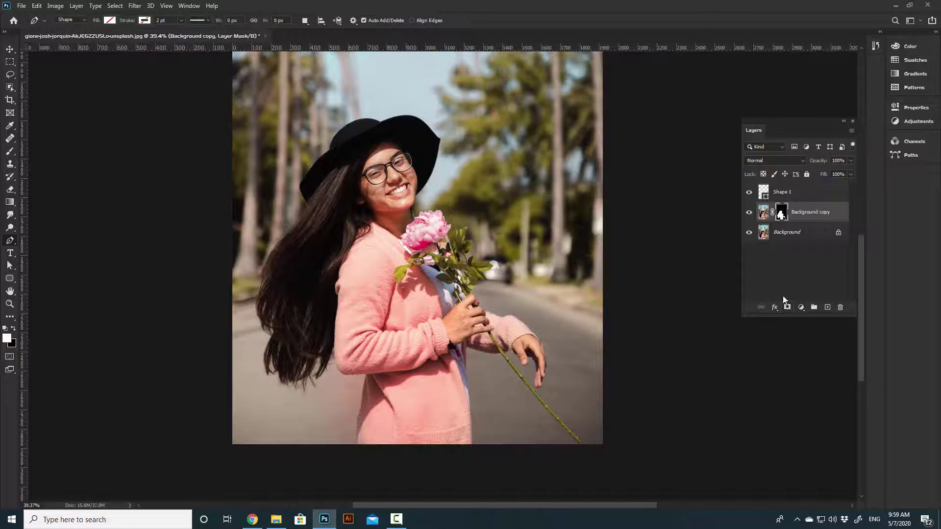
Add a blank layer directly above the masked background copy
{"action": "key", "text": "ctrl+shift+n"}
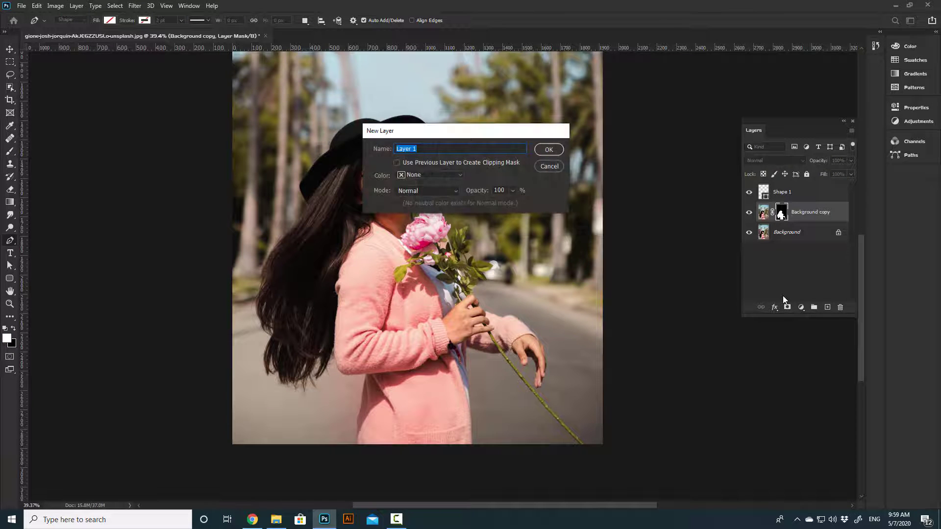
{"action": "key", "text": "Return"}
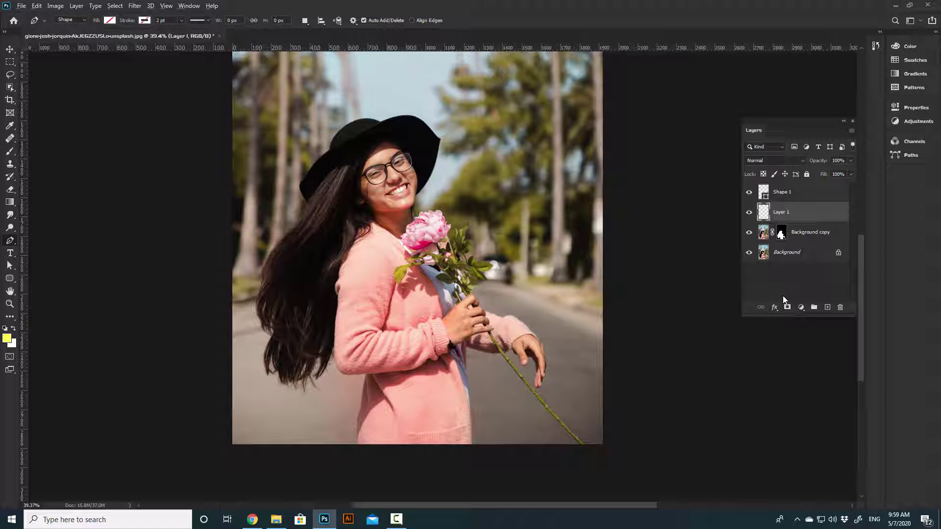
Fill the blank layer with the yellow foreground colour and move it below the masked background copy
{"action": "key", "text": "alt+BackSpace"}
{"action": "key", "text": "ctrl+bracketleft"}
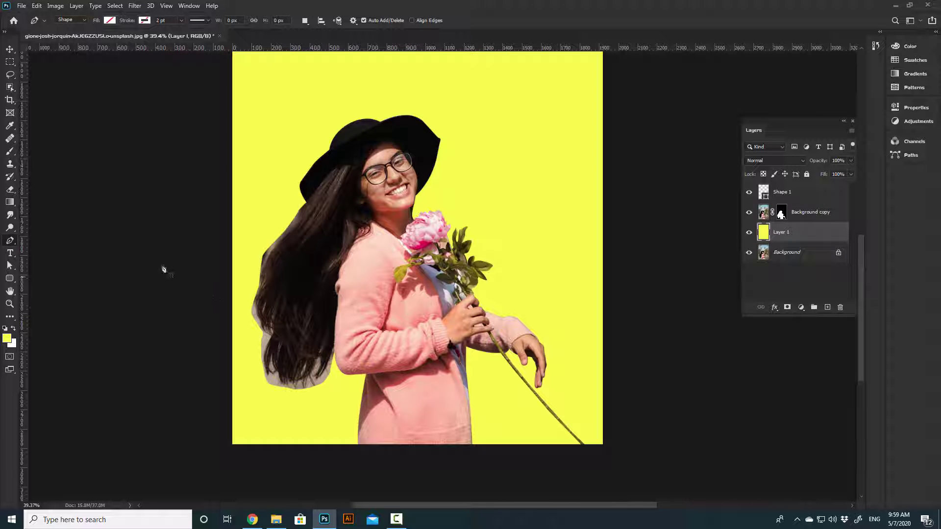
Cover the yellow layer with a vertical linear gradient from the pink-red preset, running from pink at the top to red at the bottom
{"action": "key", "text": "g"}
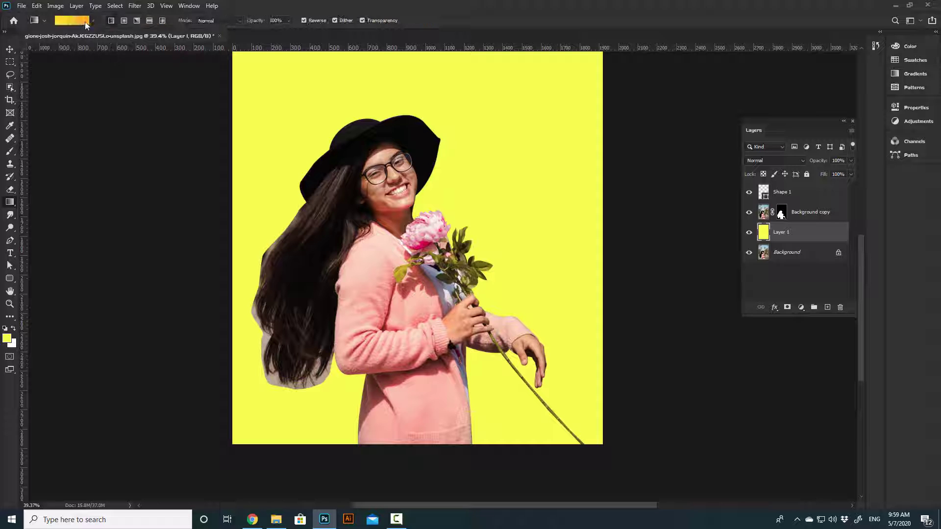
{"action": "left_click", "coordinate": [88, 23]}
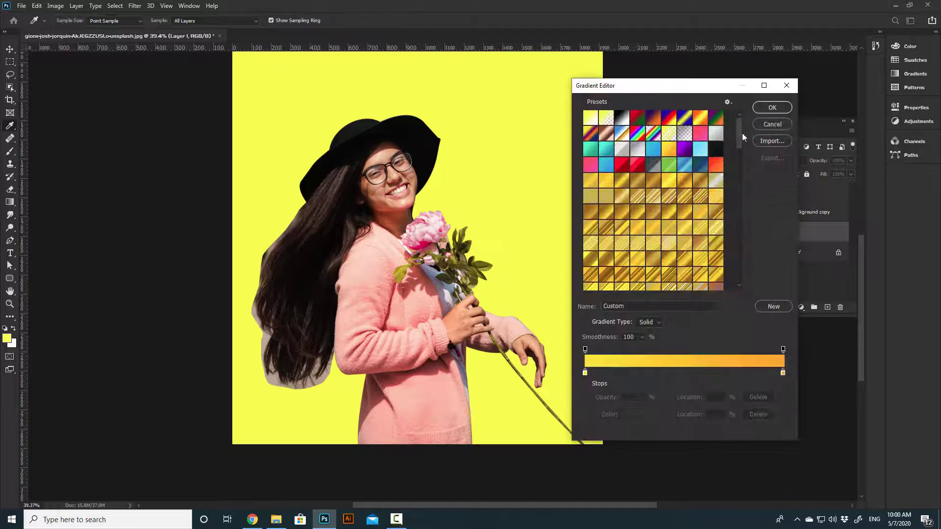
{"action": "left_click", "coordinate": [595, 168]}
{"action": "left_click", "coordinate": [772, 109]}
{"action": "left_click_drag", "start_coordinate": [484, 318], "coordinate": [451, 109]}
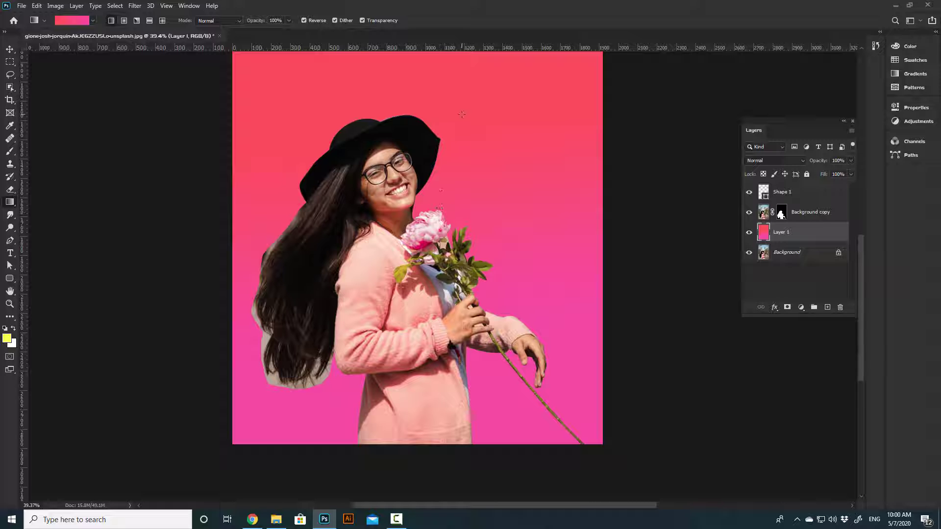
{"action": "left_click_drag", "start_coordinate": [448, 196], "coordinate": [482, 199]}
{"action": "left_click_drag", "start_coordinate": [443, 321], "coordinate": [413, 321]}
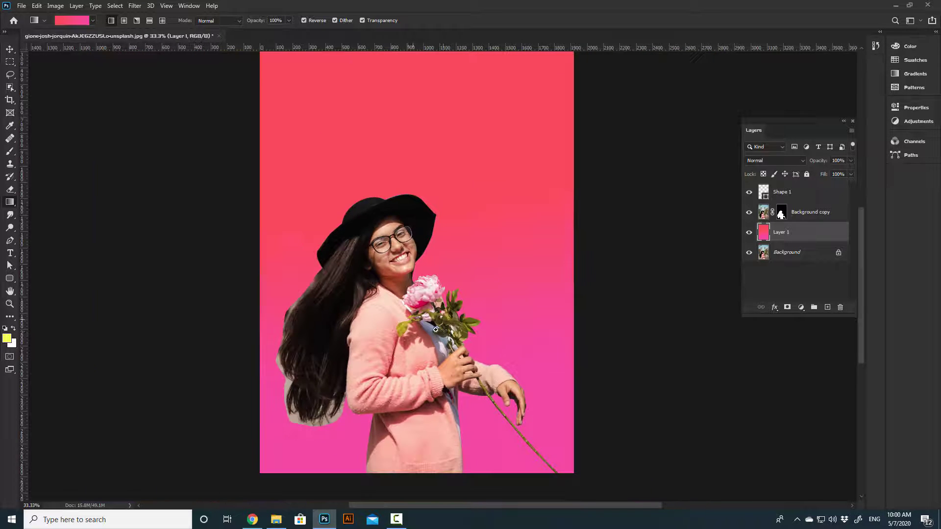
{"action": "left_click_drag", "start_coordinate": [440, 185], "coordinate": [418, 459]}
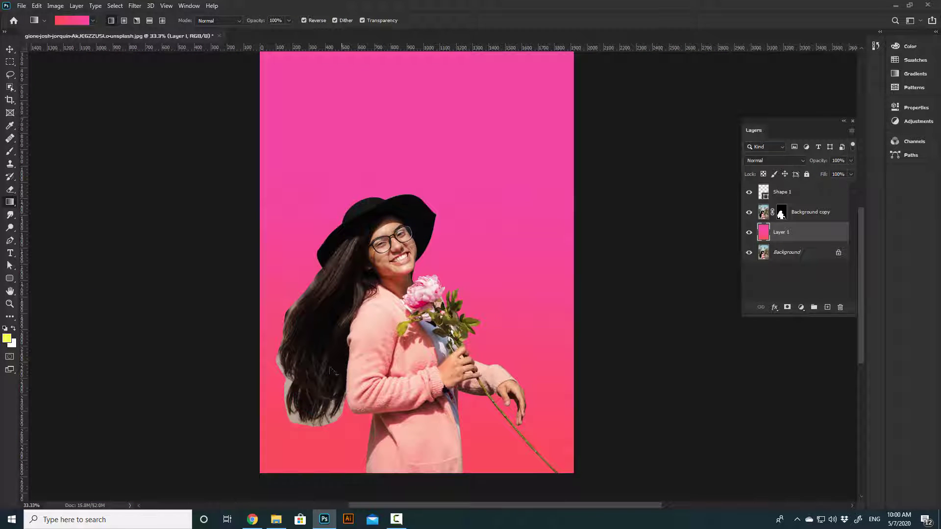
Target the background copy's layer mask and open it in Select and Mask
{"action": "left_click_drag", "start_coordinate": [332, 371], "coordinate": [364, 344]}
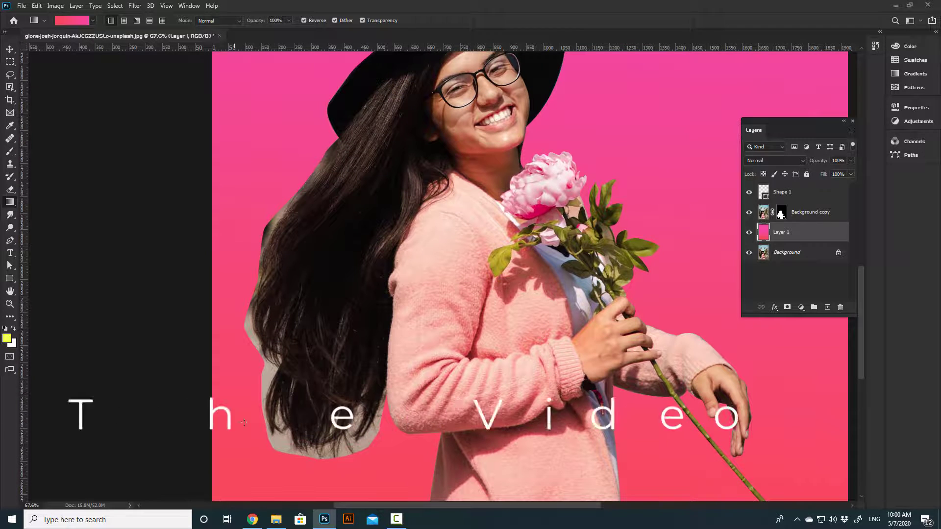
{"action": "left_click", "coordinate": [782, 214]}
{"action": "key", "text": "m"}
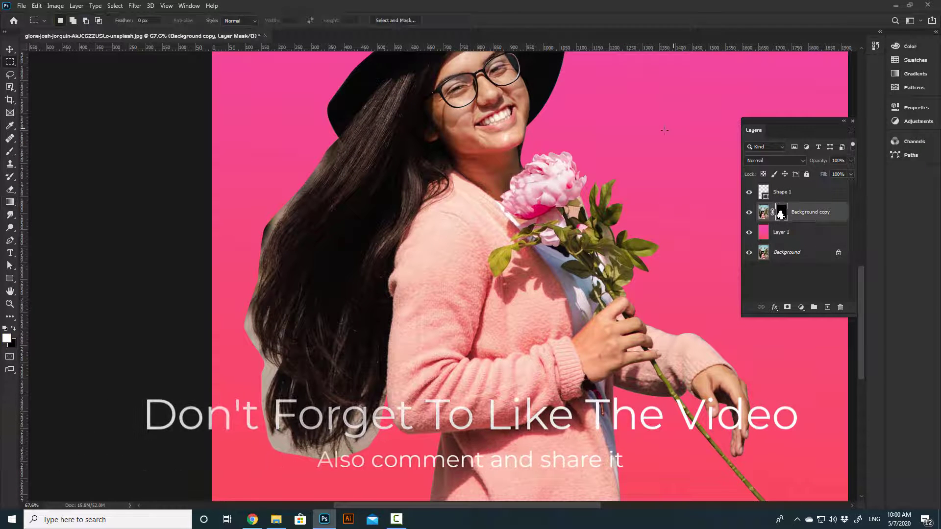
{"action": "left_click", "coordinate": [405, 22]}
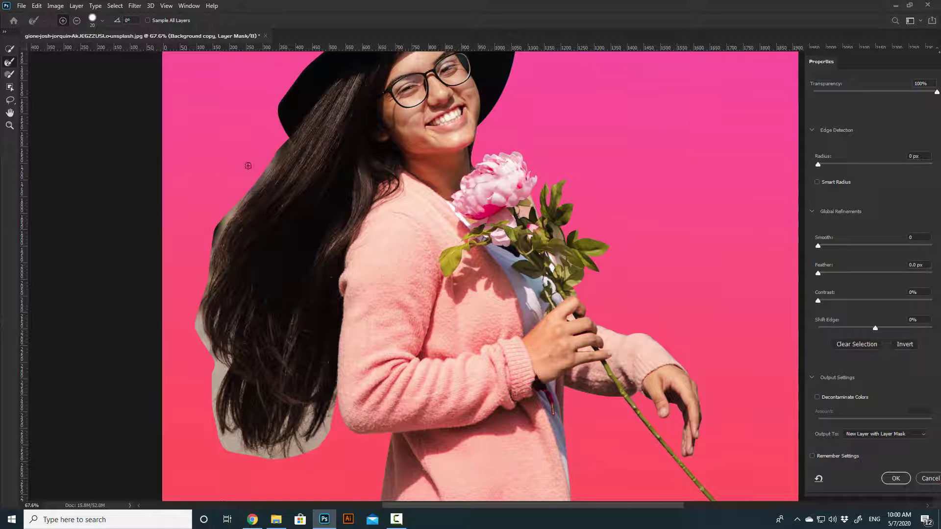
Enlarge the Refine Edge brush to 35 px and paint over the grey background around the lower hair tips
{"action": "left_click_drag", "start_coordinate": [184, 243], "coordinate": [199, 238]}
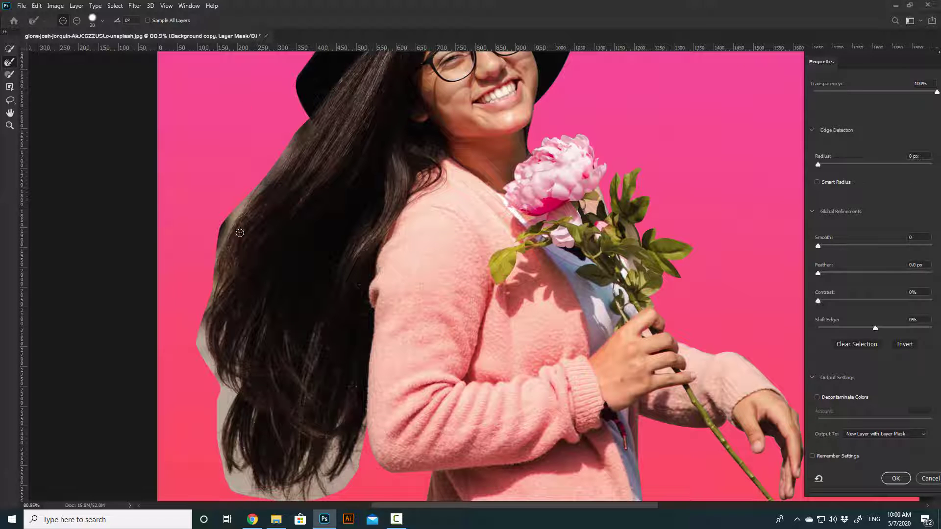
{"action": "left_click_drag", "start_coordinate": [227, 237], "coordinate": [273, 219]}
{"action": "left_click_drag", "start_coordinate": [250, 333], "coordinate": [258, 107]}
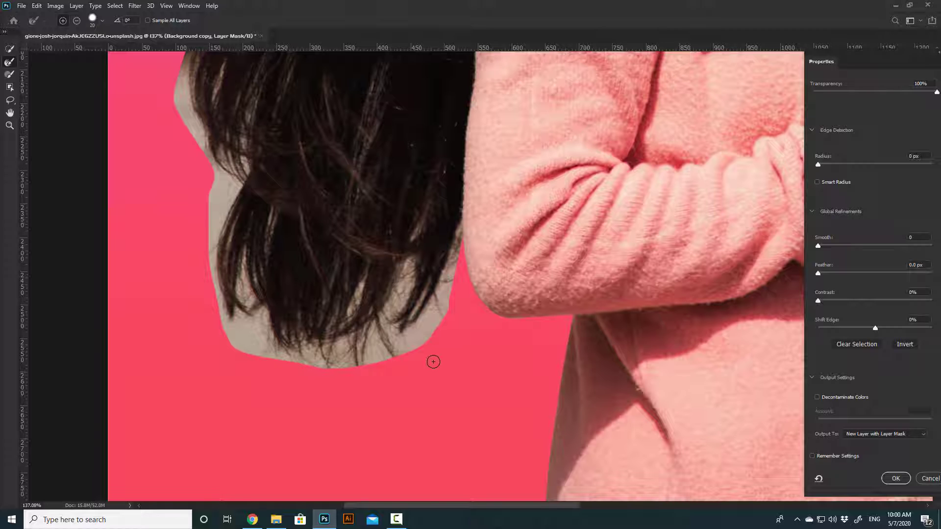
{"action": "key", "text": "bracketright"}
{"action": "key", "text": "bracketright"}
{"action": "key", "text": "bracketright"}
{"action": "mouse_move", "coordinate": [406, 335]}
{"action": "left_mouse_down"}
{"action": "mouse_move", "coordinate": [342, 367]}
{"action": "mouse_move", "coordinate": [360, 290]}
{"action": "left_mouse_up"}
{"action": "mouse_move", "coordinate": [374, 340]}
{"action": "left_mouse_down"}
{"action": "mouse_move", "coordinate": [403, 314]}
{"action": "mouse_move", "coordinate": [418, 225]}
{"action": "left_mouse_up"}
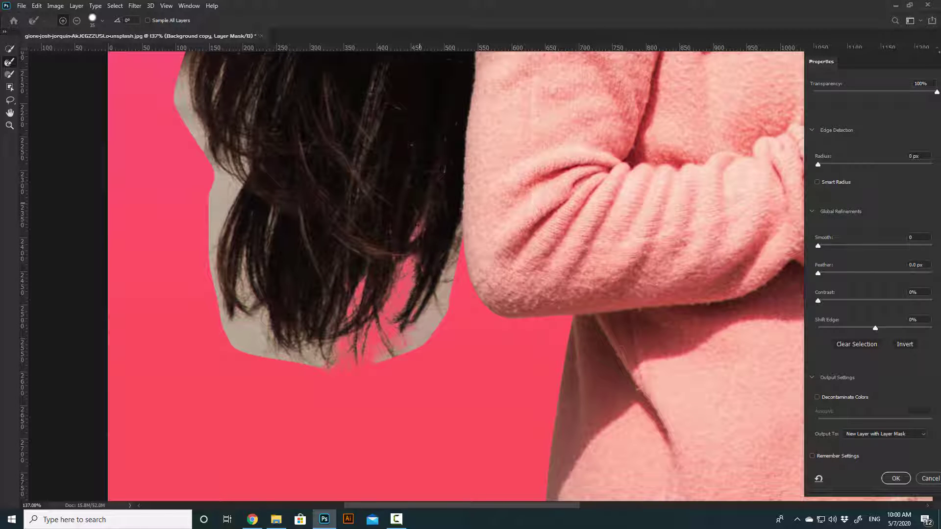
{"action": "mouse_move", "coordinate": [406, 348]}
{"action": "left_mouse_down"}
{"action": "mouse_move", "coordinate": [429, 319]}
{"action": "mouse_move", "coordinate": [457, 251]}
{"action": "left_mouse_up"}
{"action": "mouse_move", "coordinate": [426, 326]}
{"action": "left_mouse_down"}
{"action": "mouse_move", "coordinate": [358, 351]}
{"action": "mouse_move", "coordinate": [356, 363]}
{"action": "mouse_move", "coordinate": [379, 358]}
{"action": "mouse_move", "coordinate": [354, 336]}
{"action": "mouse_move", "coordinate": [328, 339]}
{"action": "mouse_move", "coordinate": [321, 360]}
{"action": "mouse_move", "coordinate": [248, 349]}
{"action": "mouse_move", "coordinate": [291, 359]}
{"action": "mouse_move", "coordinate": [248, 345]}
{"action": "mouse_move", "coordinate": [237, 287]}
{"action": "mouse_move", "coordinate": [267, 349]}
{"action": "mouse_move", "coordinate": [222, 263]}
{"action": "mouse_move", "coordinate": [251, 324]}
{"action": "mouse_move", "coordinate": [244, 259]}
{"action": "mouse_move", "coordinate": [265, 336]}
{"action": "mouse_move", "coordinate": [237, 339]}
{"action": "mouse_move", "coordinate": [214, 233]}
{"action": "mouse_move", "coordinate": [233, 272]}
{"action": "mouse_move", "coordinate": [256, 257]}
{"action": "mouse_move", "coordinate": [208, 201]}
{"action": "mouse_move", "coordinate": [226, 187]}
{"action": "mouse_move", "coordinate": [173, 87]}
{"action": "mouse_move", "coordinate": [181, 145]}
{"action": "left_mouse_up"}
Continue refining the edge along the outer side of the hair up to the hat brim
{"action": "left_click_drag", "start_coordinate": [197, 104], "coordinate": [254, 394]}
{"action": "mouse_move", "coordinate": [248, 350]}
{"action": "left_mouse_down"}
{"action": "mouse_move", "coordinate": [275, 187]}
{"action": "mouse_move", "coordinate": [272, 198]}
{"action": "mouse_move", "coordinate": [343, 110]}
{"action": "mouse_move", "coordinate": [264, 314]}
{"action": "left_mouse_up"}
{"action": "left_click_drag", "start_coordinate": [312, 248], "coordinate": [220, 370]}
{"action": "left_click_drag", "start_coordinate": [174, 437], "coordinate": [214, 332]}
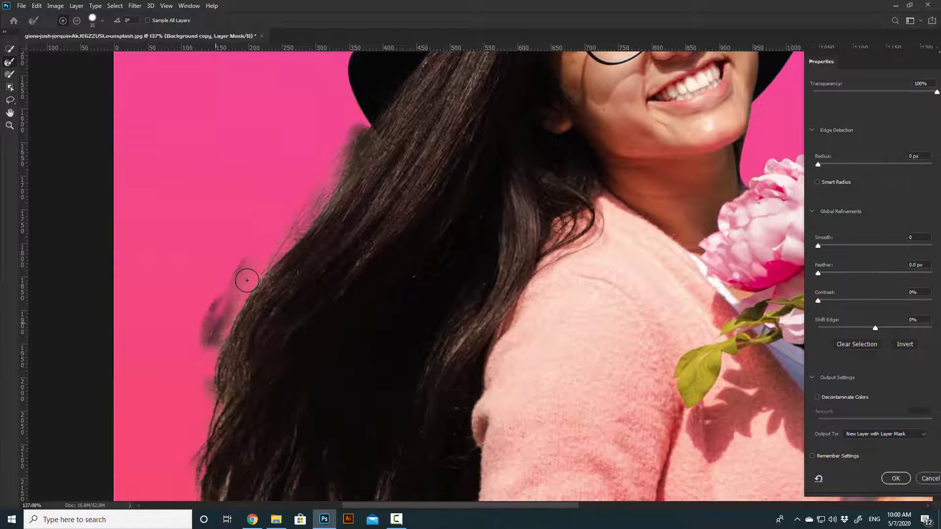
{"action": "mouse_move", "coordinate": [246, 280]}
{"action": "left_mouse_down"}
{"action": "mouse_move", "coordinate": [200, 386]}
{"action": "mouse_move", "coordinate": [216, 343]}
{"action": "left_mouse_up"}
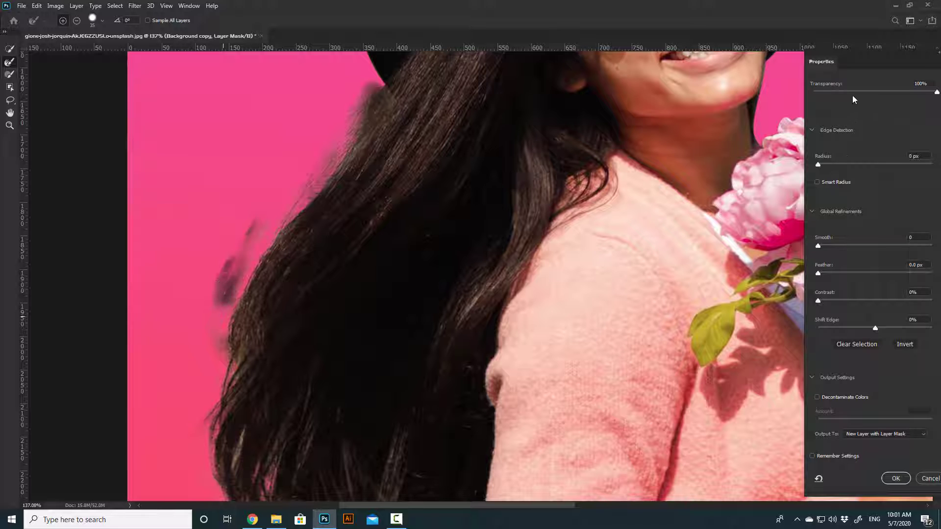
Lower the preview transparency to 17% to compare the hair edge with the original photo, and return it to 100%
{"action": "left_click_drag", "start_coordinate": [852, 94], "coordinate": [834, 93]}
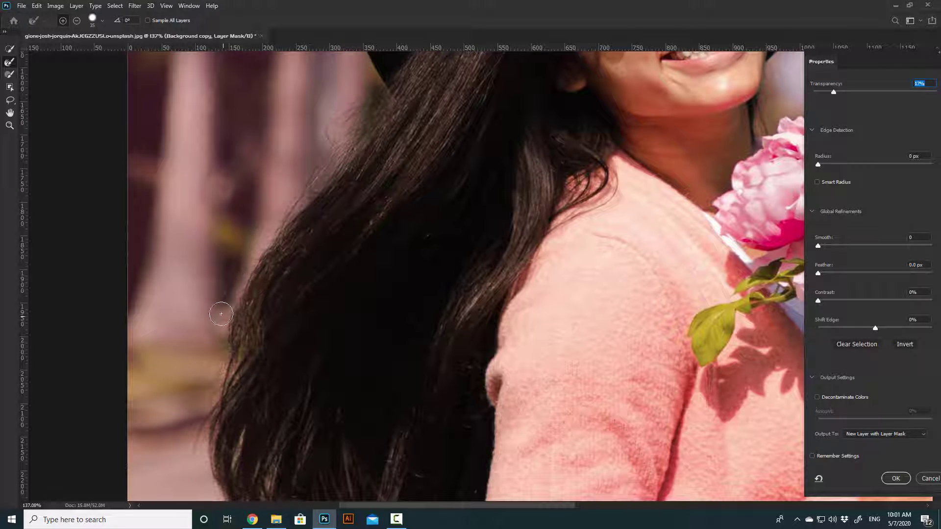
{"action": "left_click_drag", "start_coordinate": [234, 371], "coordinate": [261, 170]}
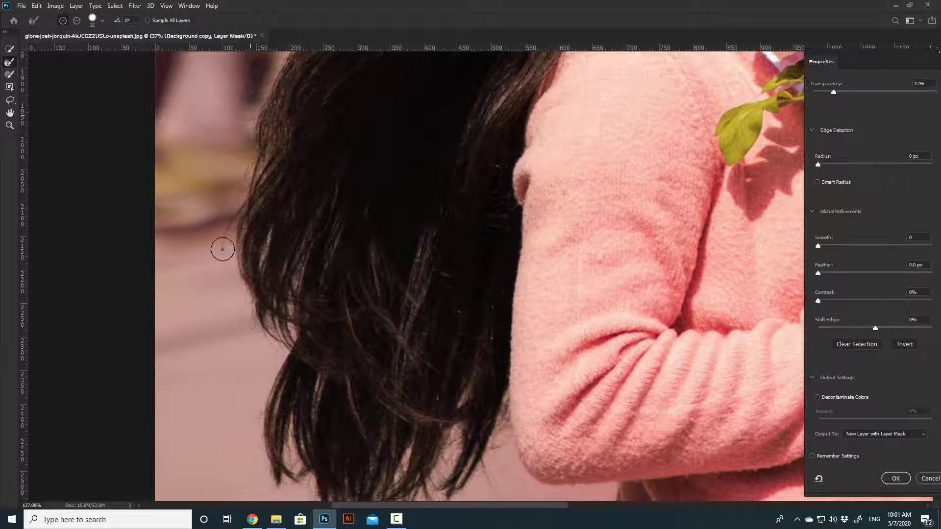
{"action": "left_click_drag", "start_coordinate": [249, 173], "coordinate": [264, 384]}
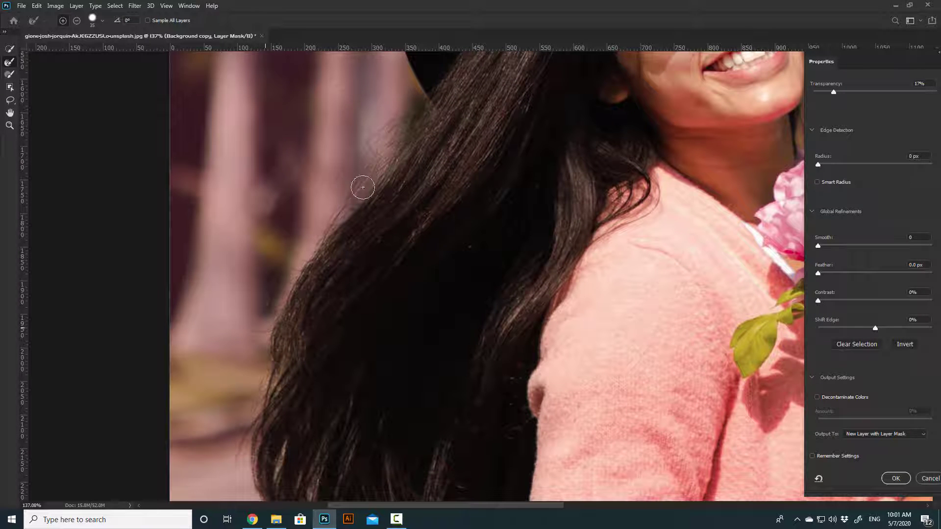
{"action": "left_click_drag", "start_coordinate": [922, 92], "coordinate": [940, 92]}
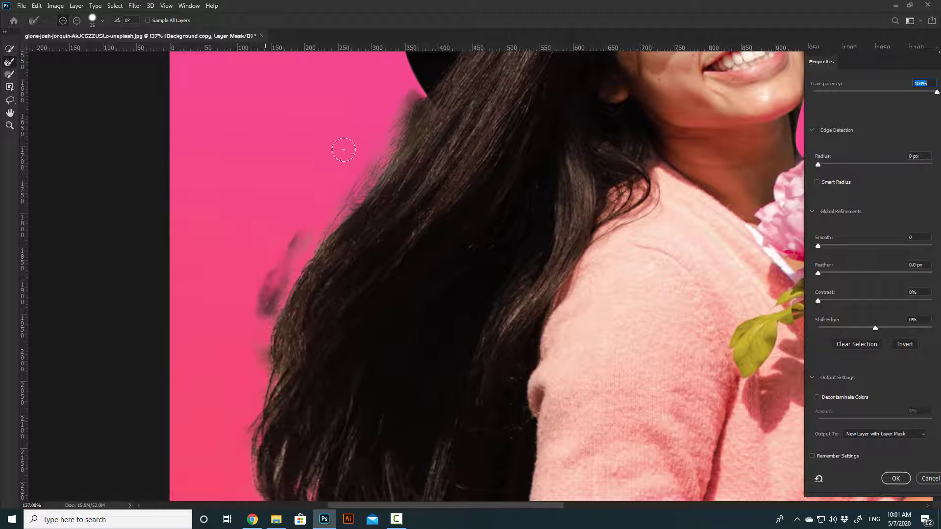
Clear the leftover background between the lower hair strands and output the refinement to a new layer with a layer mask
{"action": "scroll", "coordinate": [365, 212], "scroll_direction": "down", "scroll_amount": 5}
{"action": "left_click_drag", "start_coordinate": [387, 210], "coordinate": [382, 73]}
{"action": "scroll", "coordinate": [312, 231], "scroll_direction": "up", "scroll_amount": 7}
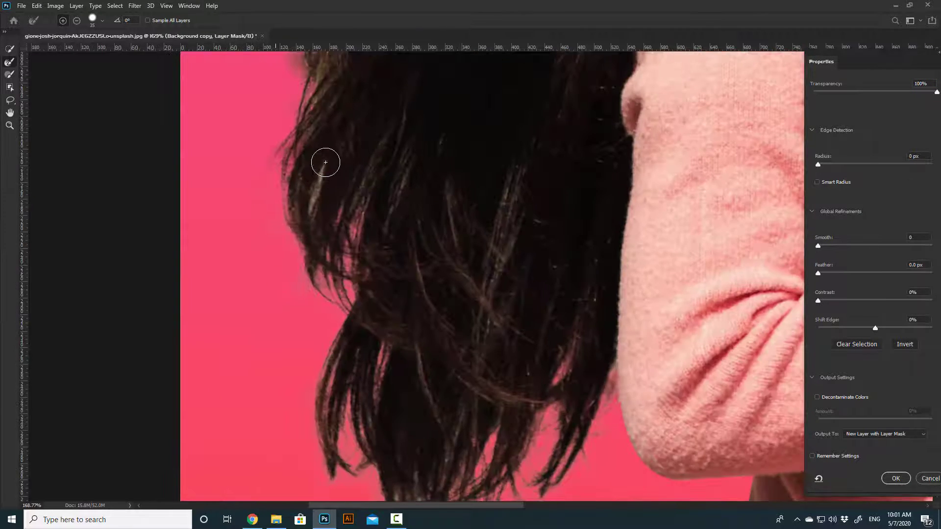
{"action": "scroll", "coordinate": [338, 223], "scroll_direction": "down", "scroll_amount": 1}
{"action": "left_click_drag", "start_coordinate": [428, 273], "coordinate": [357, 246]}
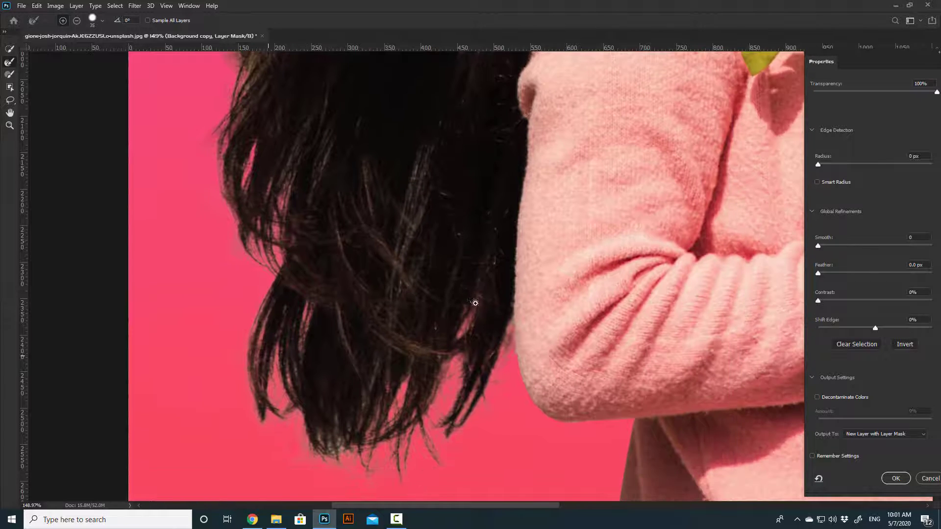
{"action": "scroll", "coordinate": [474, 303], "scroll_direction": "down", "scroll_amount": 5}
{"action": "left_click_drag", "start_coordinate": [438, 371], "coordinate": [409, 341]}
{"action": "scroll", "coordinate": [359, 359], "scroll_direction": "up", "scroll_amount": 5}
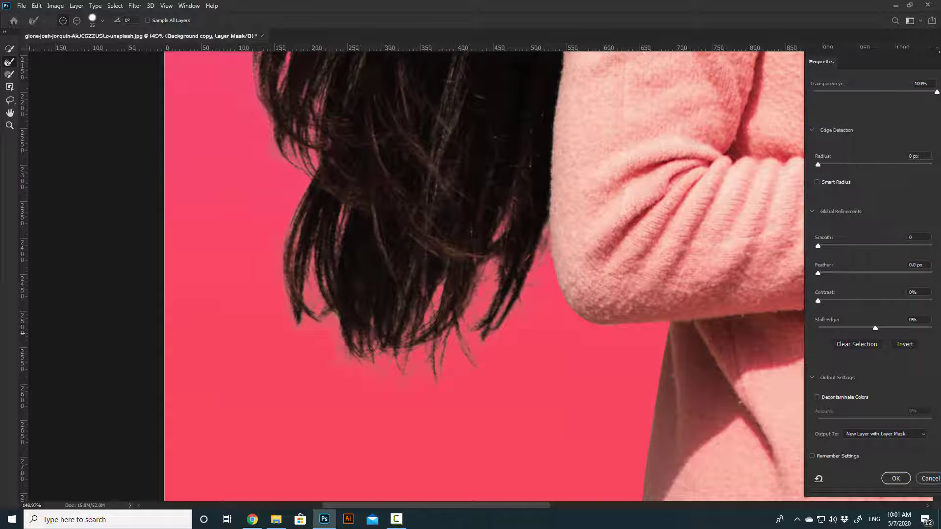
{"action": "scroll", "coordinate": [450, 324], "scroll_direction": "down", "scroll_amount": 10}
{"action": "left_click_drag", "start_coordinate": [466, 251], "coordinate": [474, 325]}
{"action": "scroll", "coordinate": [453, 199], "scroll_direction": "up", "scroll_amount": 7}
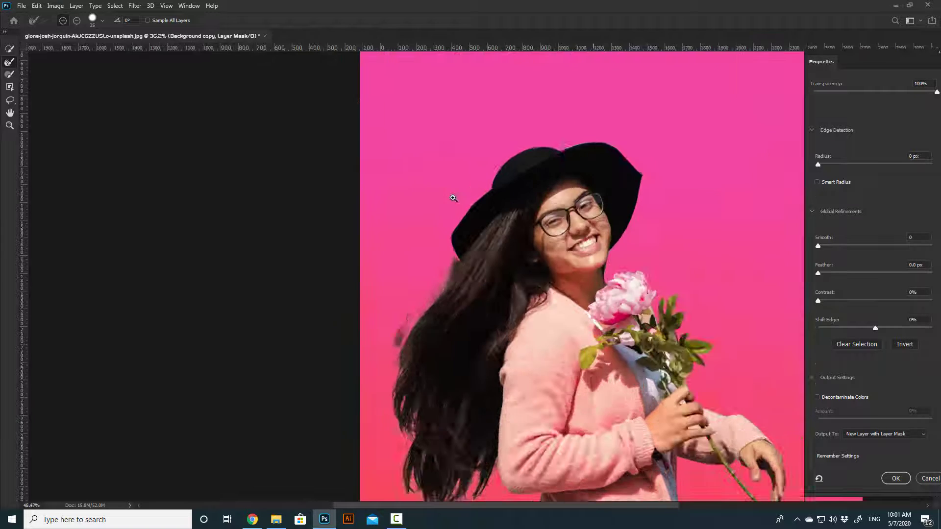
{"action": "left_click", "coordinate": [891, 480]}
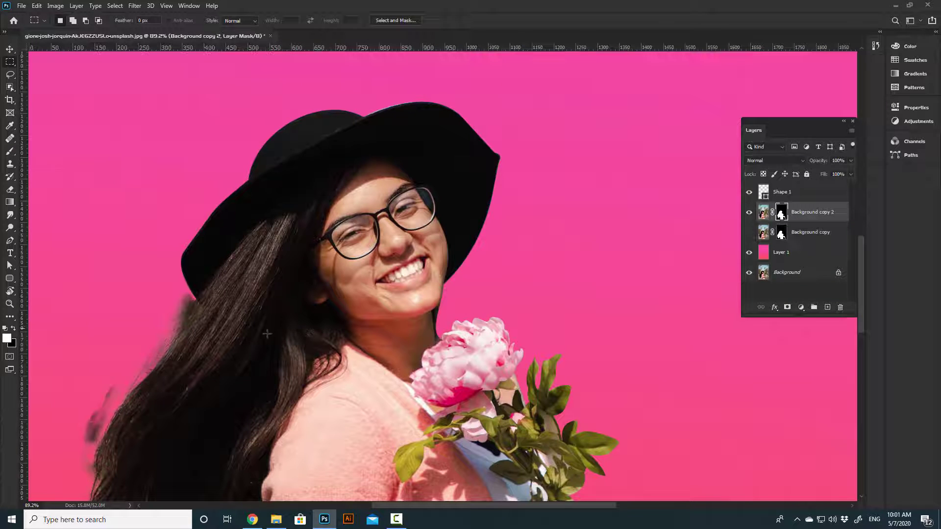
Switch to the Brush tool for retouching the new mask and check the brush size and hardness settings
{"action": "left_click_drag", "start_coordinate": [255, 280], "coordinate": [322, 241]}
{"action": "scroll", "coordinate": [230, 315], "scroll_direction": "up", "scroll_amount": 4}
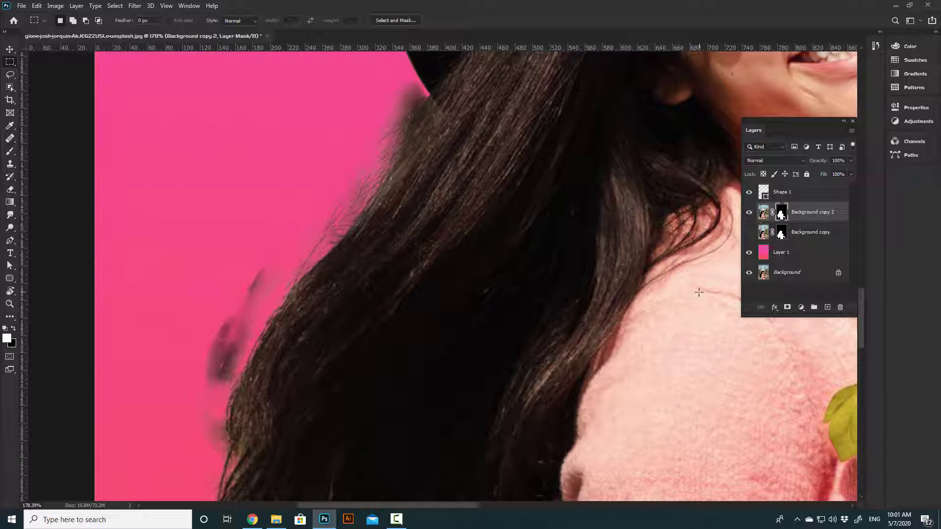
{"action": "left_click", "coordinate": [14, 153]}
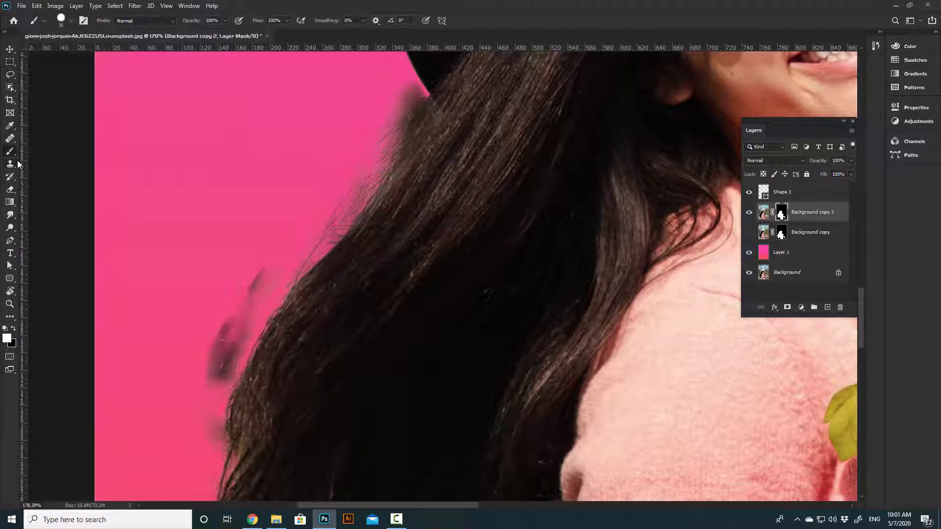
{"action": "left_click", "coordinate": [72, 20]}
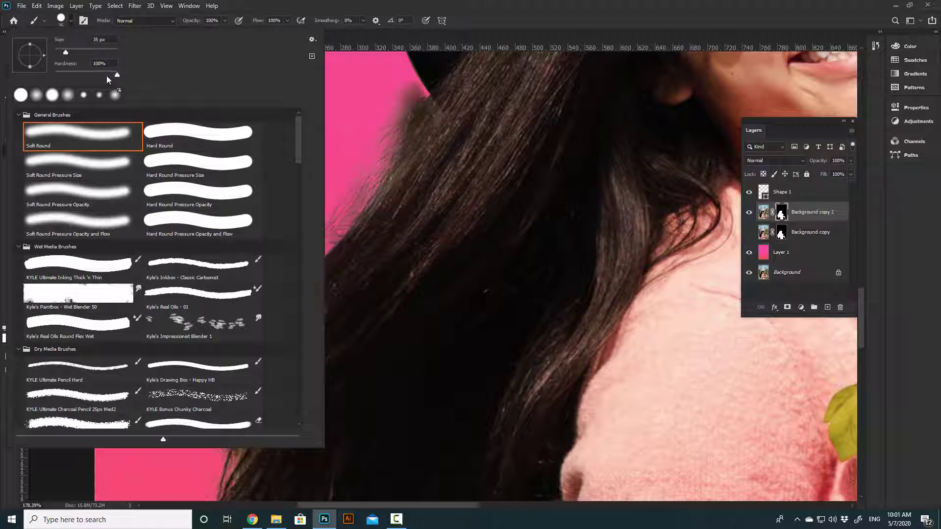
{"action": "left_click", "coordinate": [384, 3]}
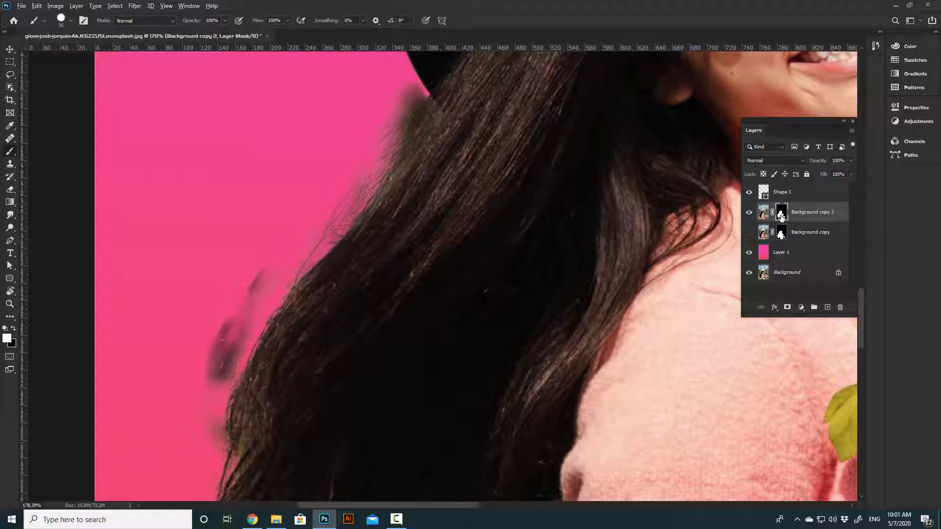
Display the new layer's mask on its own and examine the hair edge from the hat brim down to the tips
{"action": "left_click", "coordinate": [782, 215], "text": "alt"}
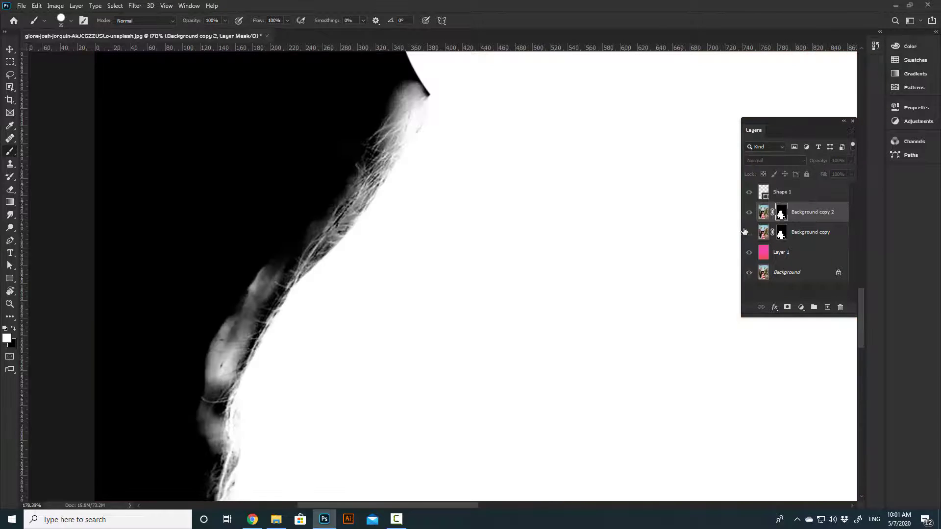
{"action": "left_click_drag", "start_coordinate": [357, 286], "coordinate": [449, 252]}
{"action": "scroll", "coordinate": [384, 296], "scroll_direction": "down", "scroll_amount": 5}
{"action": "left_click_drag", "start_coordinate": [376, 314], "coordinate": [330, 251]}
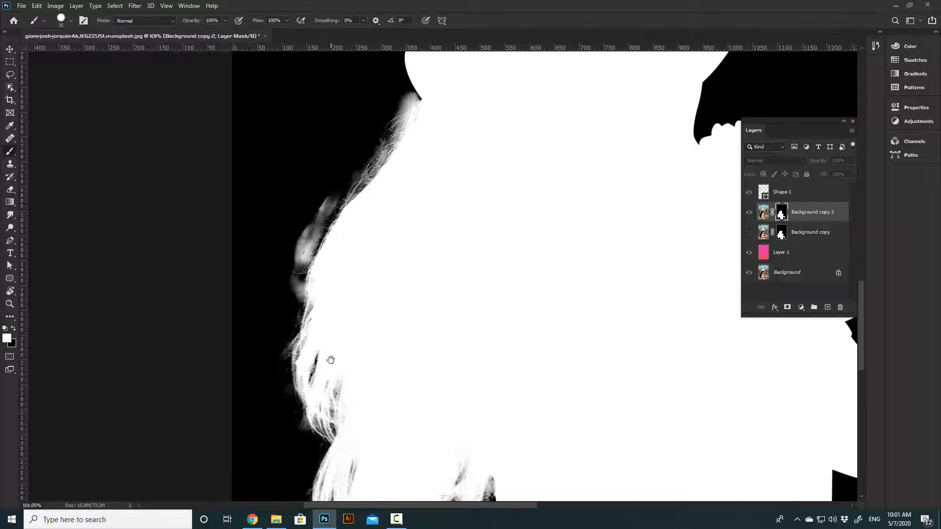
{"action": "left_click_drag", "start_coordinate": [327, 392], "coordinate": [342, 218]}
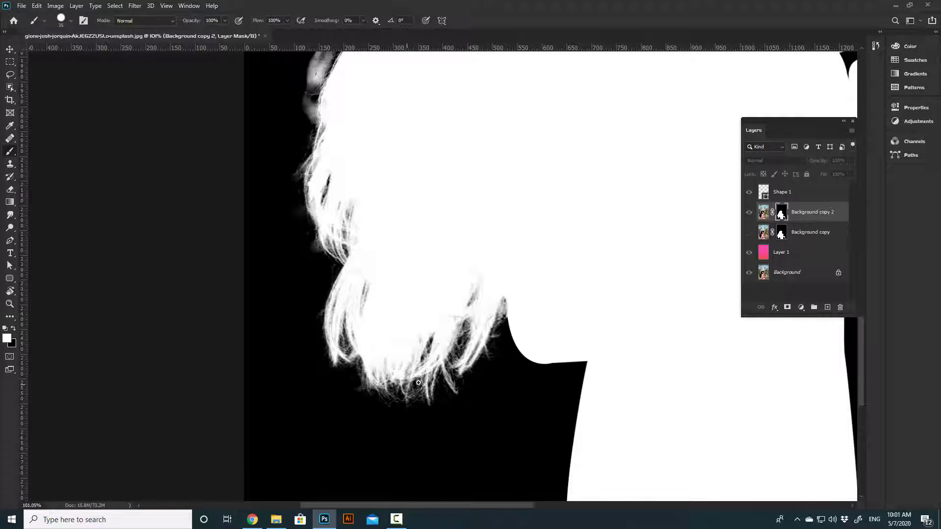
{"action": "scroll", "coordinate": [412, 384], "scroll_direction": "up", "scroll_amount": 2}
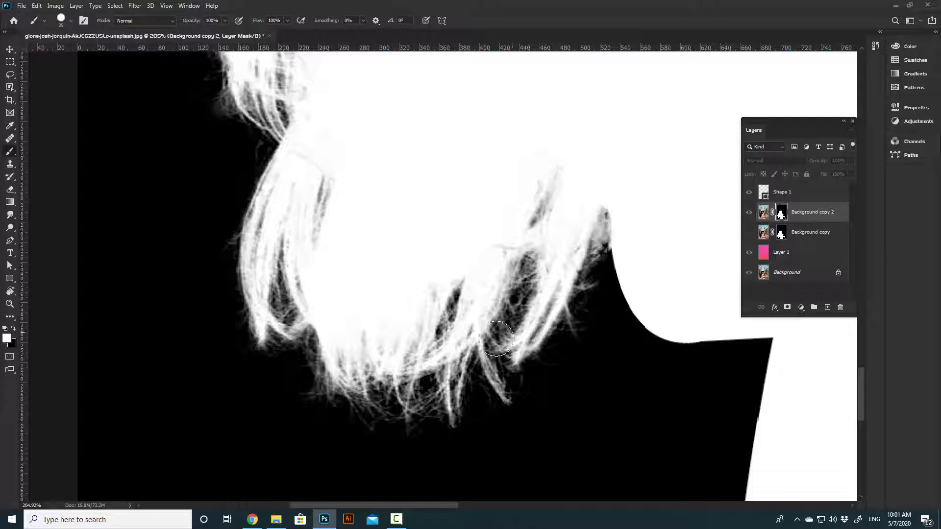
{"action": "left_click_drag", "start_coordinate": [469, 298], "coordinate": [422, 306]}
{"action": "left_click_drag", "start_coordinate": [544, 264], "coordinate": [434, 326]}
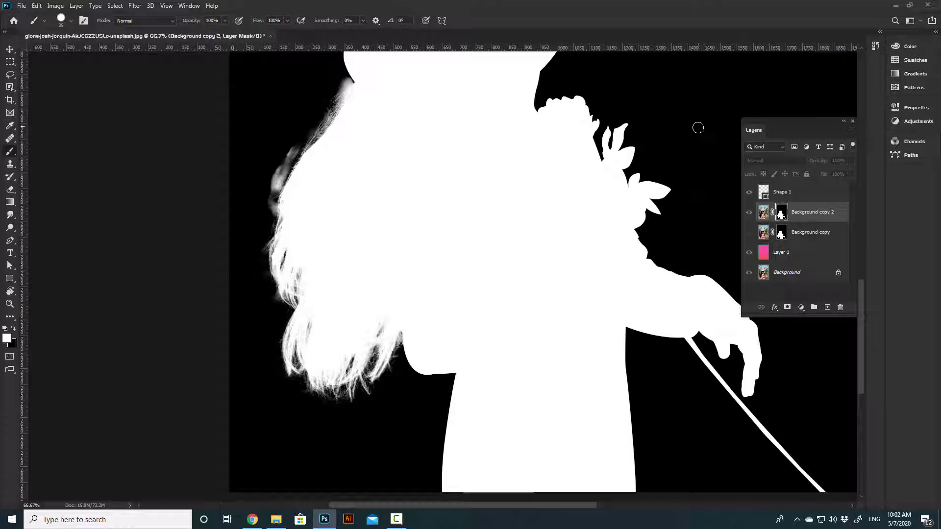
Compare the cutout with its mask by returning to the image view and displaying the mask alone again around the hair
{"action": "left_click", "coordinate": [781, 214], "text": "alt"}
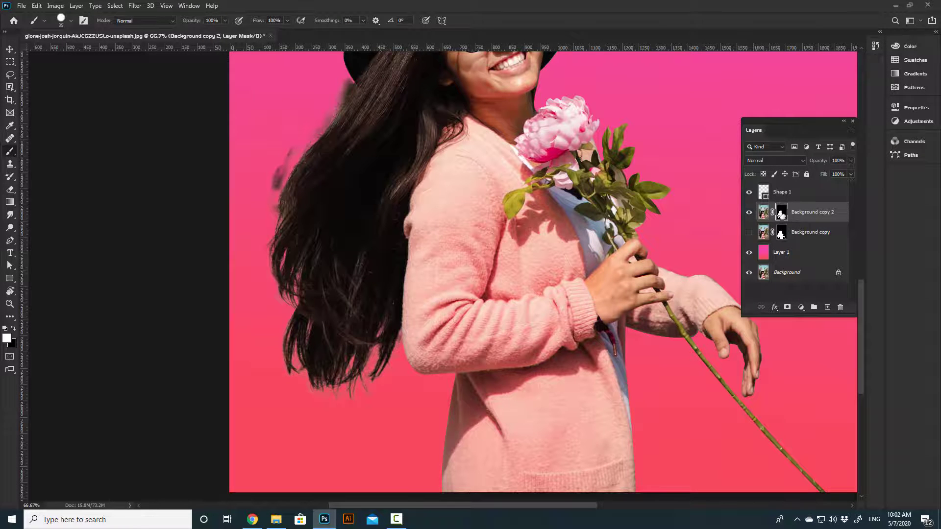
{"action": "left_click", "coordinate": [781, 214], "text": "alt"}
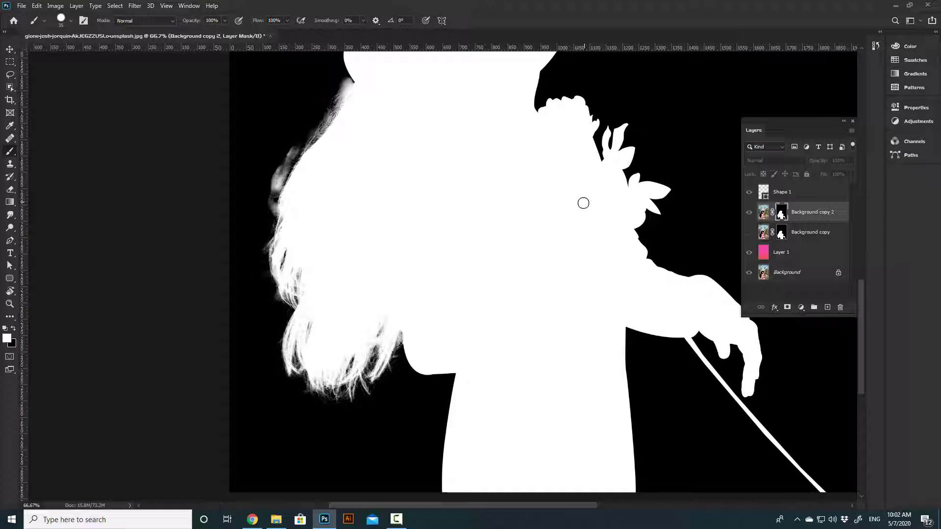
{"action": "scroll", "coordinate": [308, 294], "scroll_direction": "up", "scroll_amount": 2}
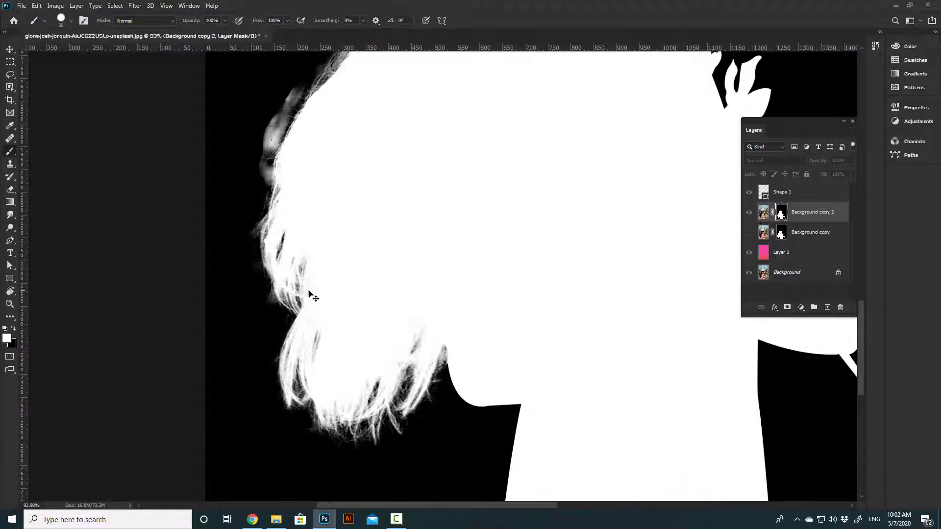
Darken the faint grey areas of the layer mask with Levels, raising the black input level to 34
{"action": "key", "text": "ctrl+l"}
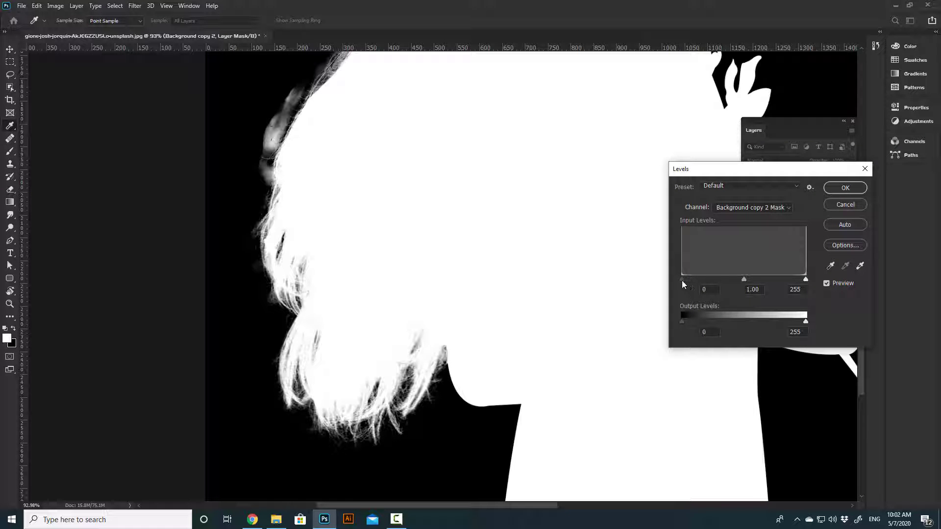
{"action": "left_click_drag", "start_coordinate": [682, 281], "coordinate": [692, 280]}
{"action": "left_click_drag", "start_coordinate": [460, 385], "coordinate": [507, 374]}
{"action": "left_click_drag", "start_coordinate": [538, 389], "coordinate": [694, 277]}
{"action": "left_click", "coordinate": [681, 281]}
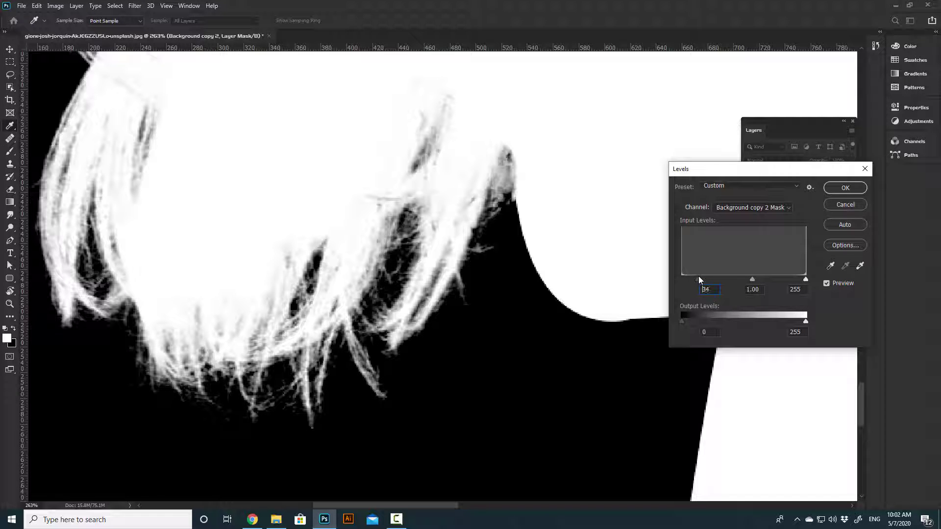
{"action": "left_click", "coordinate": [843, 189]}
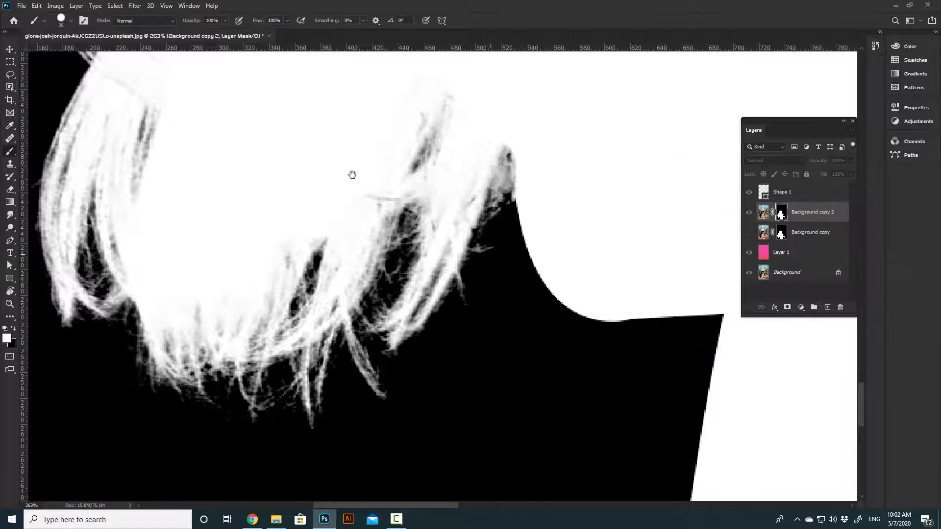
Check the soft round brush's size and hardness and set its painting mode to Overlay
{"action": "left_click_drag", "start_coordinate": [353, 175], "coordinate": [444, 280]}
{"action": "mouse_move", "coordinate": [390, 186]}
{"action": "left_mouse_down"}
{"action": "mouse_move", "coordinate": [443, 411]}
{"action": "mouse_move", "coordinate": [388, 319]}
{"action": "left_mouse_up"}
{"action": "scroll", "coordinate": [389, 321], "scroll_direction": "down", "scroll_amount": 4}
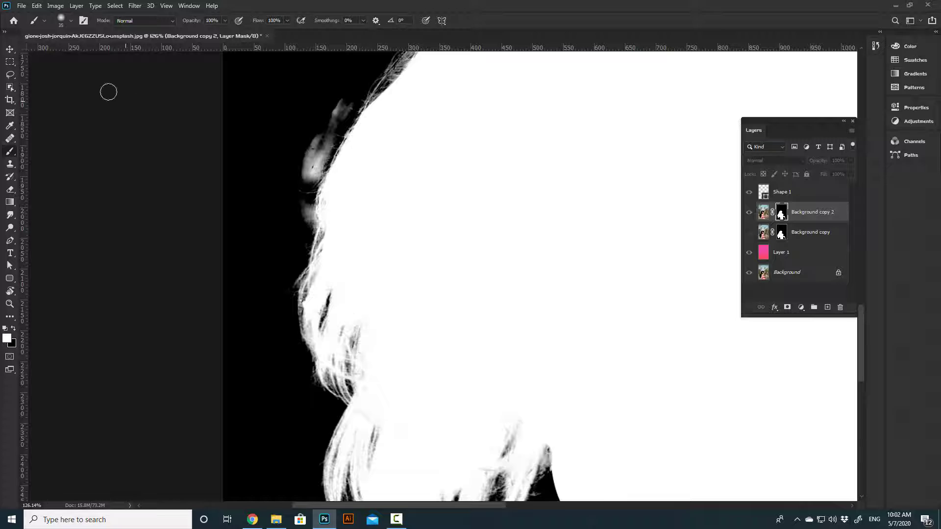
{"action": "left_click", "coordinate": [72, 21]}
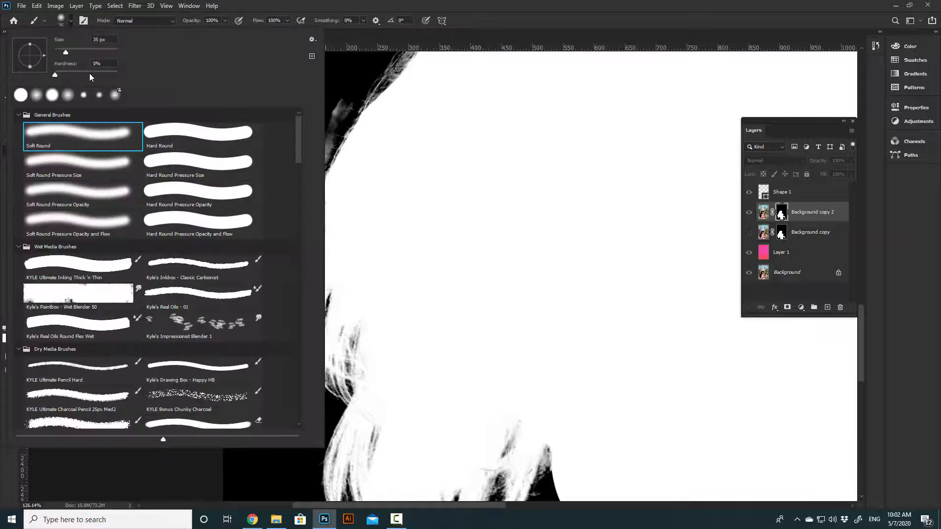
{"action": "left_click", "coordinate": [378, 5]}
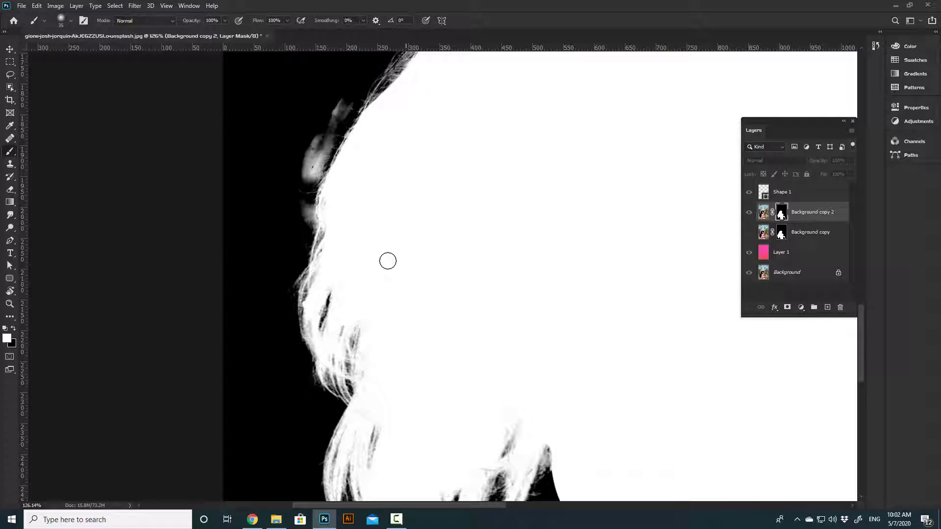
{"action": "left_click", "coordinate": [154, 20]}
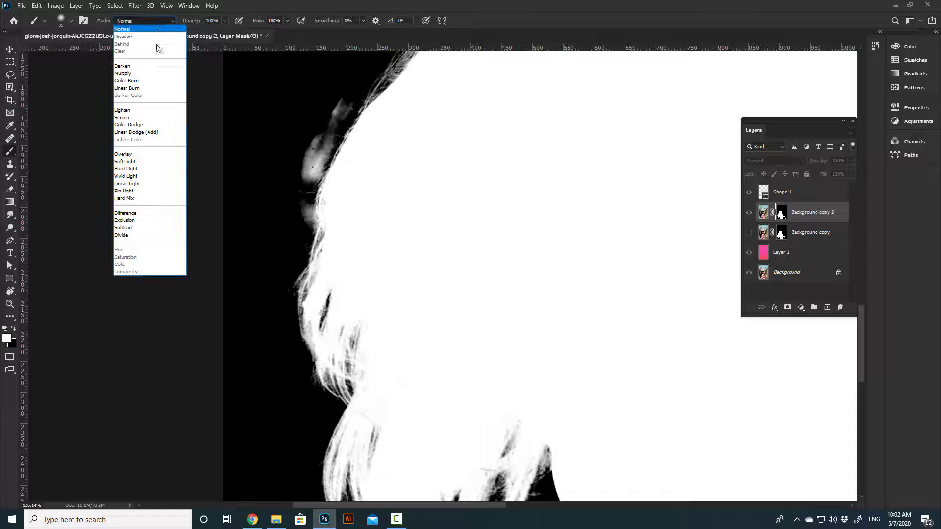
{"action": "left_click", "coordinate": [147, 157]}
Enlarge the Overlay brush to 90 px and reduce its flow to 20%
{"action": "key", "text": "bracketright"}
{"action": "key", "text": "bracketright"}
{"action": "key", "text": "bracketright"}
{"action": "key", "text": "bracketright"}
{"action": "key", "text": "bracketright"}
{"action": "key", "text": "bracketright"}
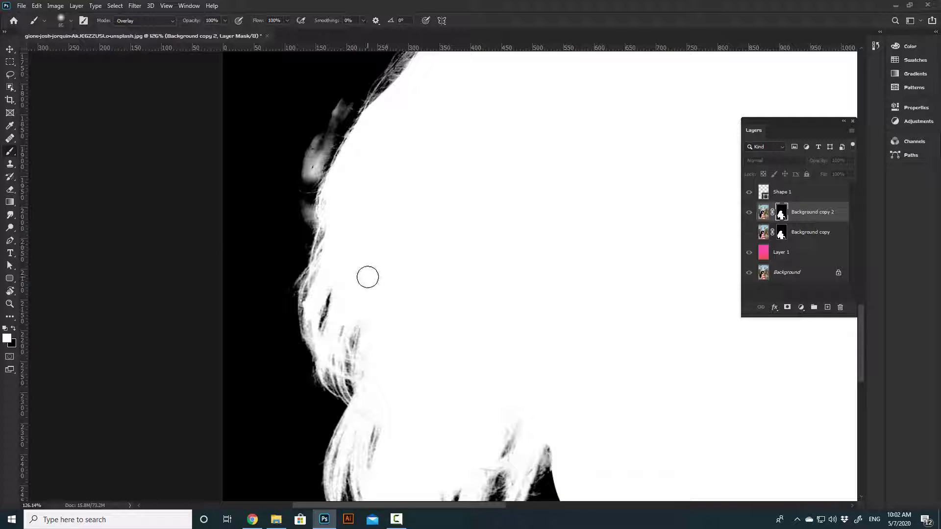
{"action": "key", "text": "bracketright"}
{"action": "left_click_drag", "start_coordinate": [368, 308], "coordinate": [373, 316]}
{"action": "left_click_drag", "start_coordinate": [260, 21], "coordinate": [220, 31]}
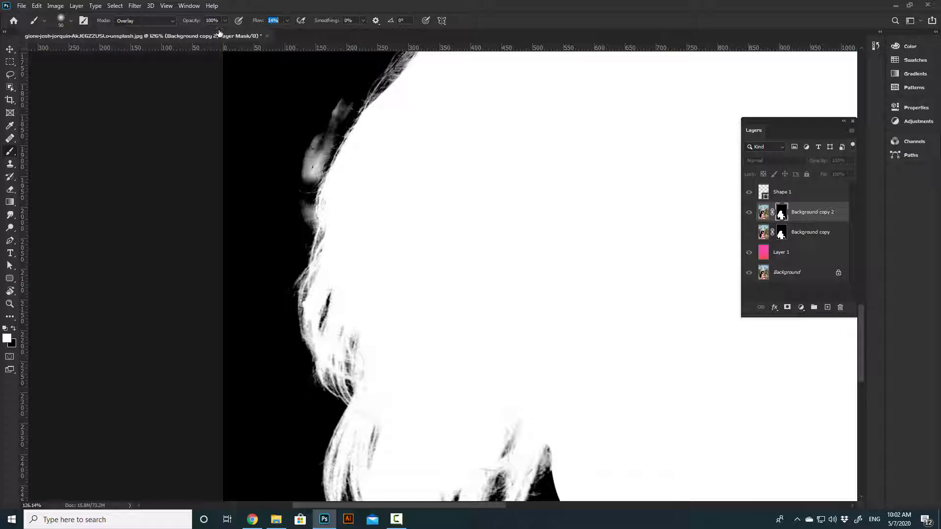
Paint white in Overlay mode over the upper and middle hair to fill the grey gaps in the mask
{"action": "left_click_drag", "start_coordinate": [370, 231], "coordinate": [374, 149]}
{"action": "mouse_move", "coordinate": [338, 201]}
{"action": "left_mouse_down"}
{"action": "mouse_move", "coordinate": [370, 311]}
{"action": "mouse_move", "coordinate": [361, 282]}
{"action": "left_mouse_up"}
{"action": "left_click_drag", "start_coordinate": [411, 355], "coordinate": [378, 197]}
{"action": "mouse_move", "coordinate": [361, 296]}
{"action": "left_mouse_down"}
{"action": "mouse_move", "coordinate": [383, 299]}
{"action": "mouse_move", "coordinate": [501, 201]}
{"action": "mouse_move", "coordinate": [521, 226]}
{"action": "mouse_move", "coordinate": [465, 218]}
{"action": "left_mouse_up"}
{"action": "left_click_drag", "start_coordinate": [494, 153], "coordinate": [393, 384]}
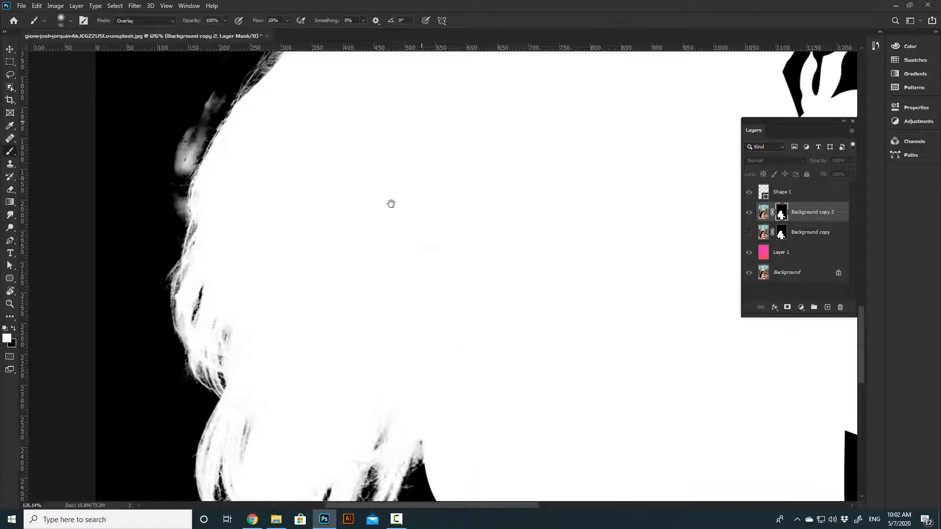
{"action": "left_click_drag", "start_coordinate": [390, 204], "coordinate": [324, 430]}
{"action": "left_click_drag", "start_coordinate": [348, 326], "coordinate": [259, 406]}
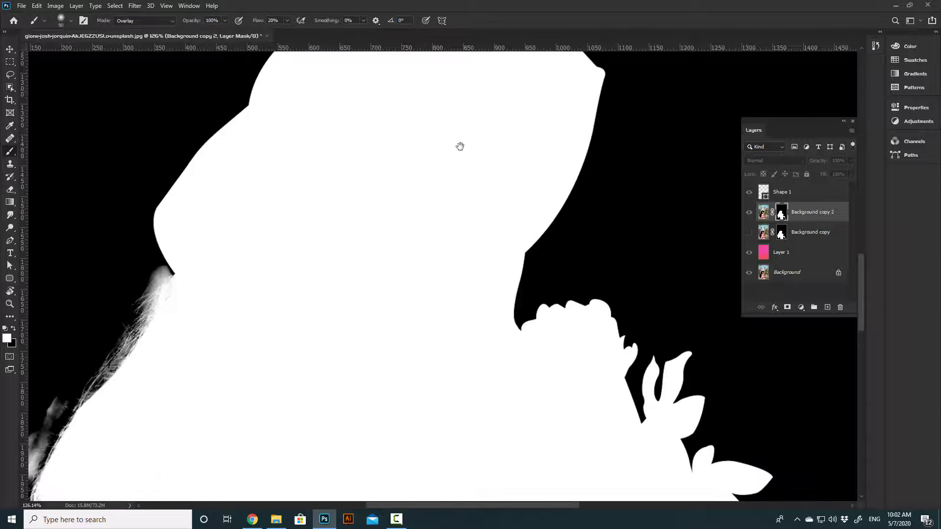
{"action": "left_click_drag", "start_coordinate": [348, 406], "coordinate": [503, 239]}
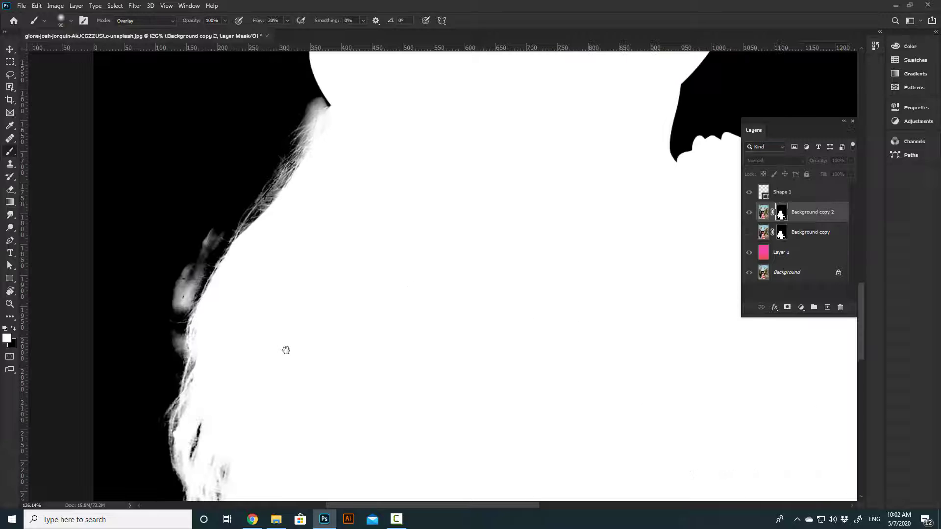
{"action": "left_click_drag", "start_coordinate": [231, 378], "coordinate": [256, 283]}
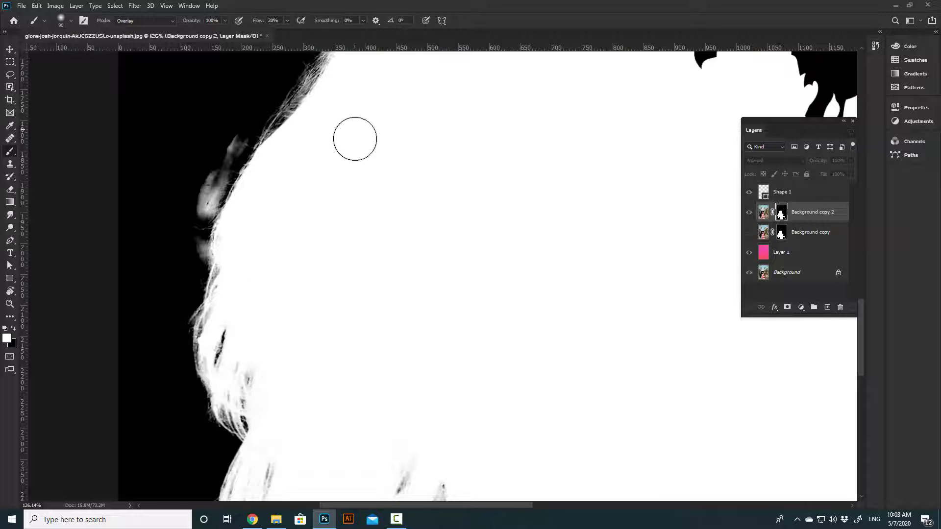
Paint white in Overlay mode over the lower hair strands to make them more solid in the mask
{"action": "left_click_drag", "start_coordinate": [320, 416], "coordinate": [329, 236]}
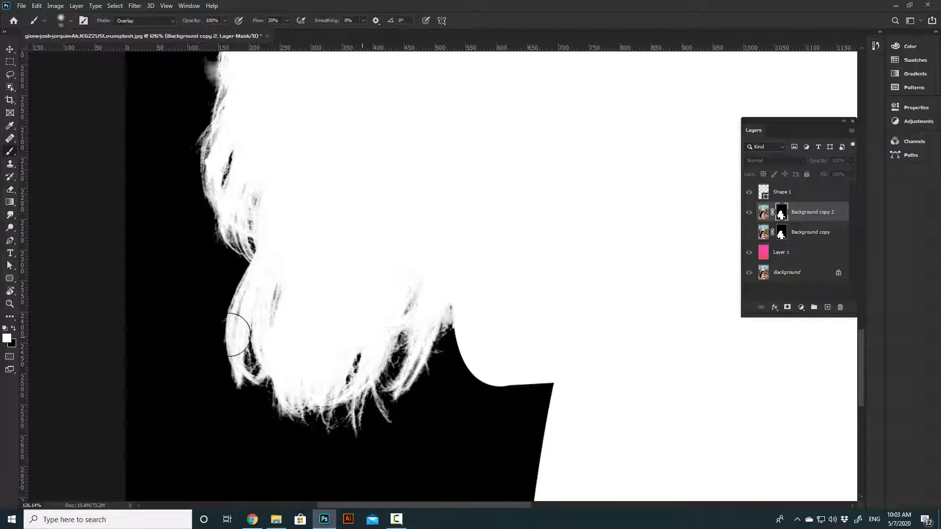
{"action": "left_click_drag", "start_coordinate": [266, 215], "coordinate": [310, 319]}
{"action": "left_click_drag", "start_coordinate": [303, 233], "coordinate": [330, 335]}
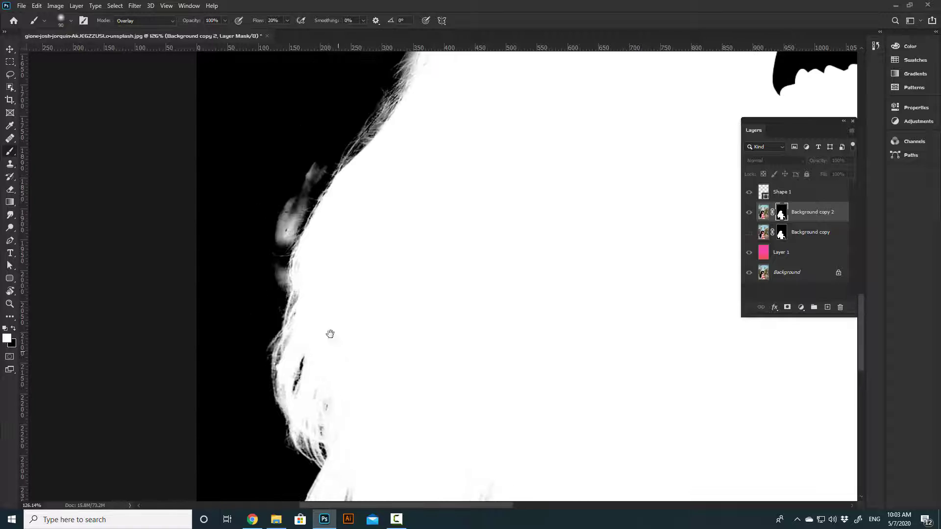
{"action": "left_click_drag", "start_coordinate": [372, 239], "coordinate": [381, 350]}
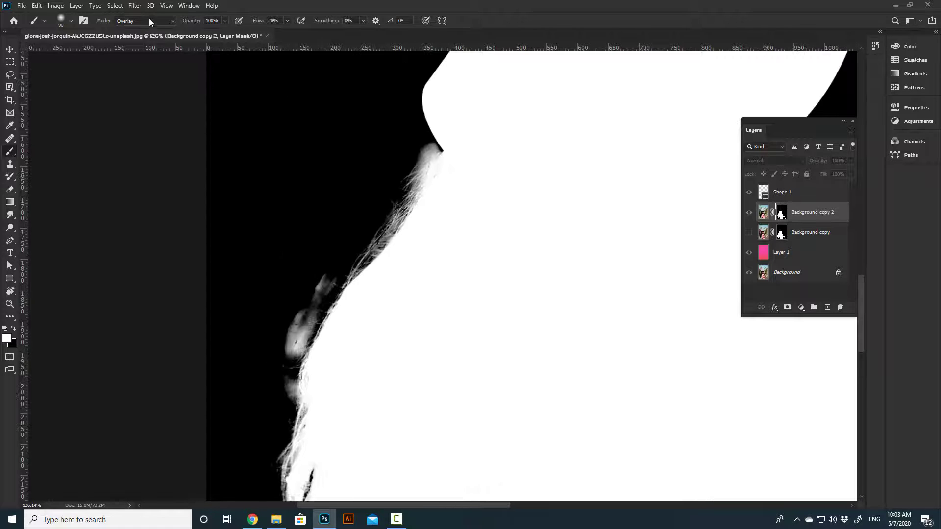
Set the brush mode back to Normal, undo the white test dab, and swap the painting color to black
{"action": "left_click", "coordinate": [149, 20]}
{"action": "left_click", "coordinate": [138, 31]}
{"action": "left_click", "coordinate": [319, 181]}
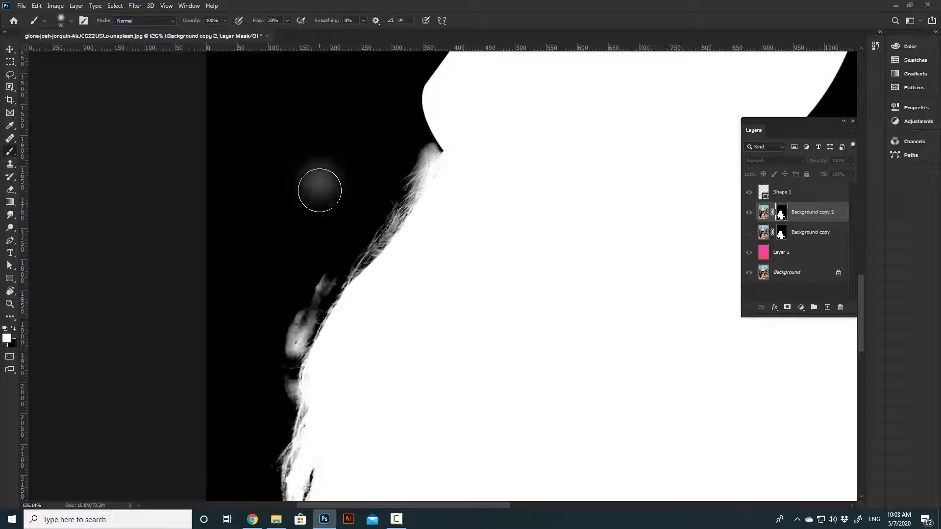
{"action": "key", "text": "ctrl+z"}
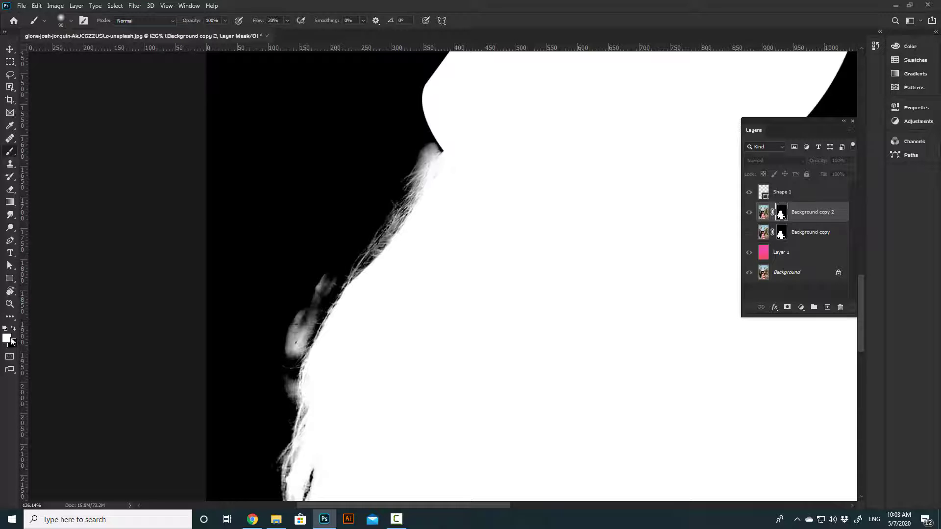
{"action": "key", "text": "x"}
Reduce the black brush to 30 px and raise its flow to 100% for cleaning outside the hair edge
{"action": "left_click_drag", "start_coordinate": [285, 297], "coordinate": [320, 268]}
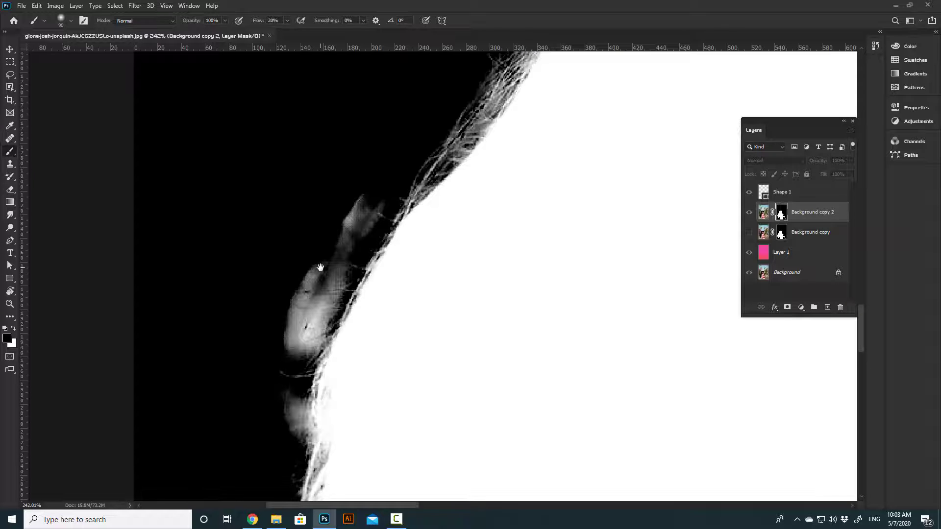
{"action": "key", "text": "bracketleft"}
{"action": "key", "text": "bracketleft"}
{"action": "key", "text": "bracketleft"}
{"action": "key", "text": "bracketleft"}
{"action": "key", "text": "bracketleft"}
{"action": "mouse_move", "coordinate": [354, 227]}
{"action": "left_mouse_down"}
{"action": "mouse_move", "coordinate": [368, 210]}
{"action": "mouse_move", "coordinate": [356, 225]}
{"action": "left_mouse_up"}
{"action": "key", "text": "bracketleft"}
{"action": "left_click_drag", "start_coordinate": [257, 21], "coordinate": [504, 10]}
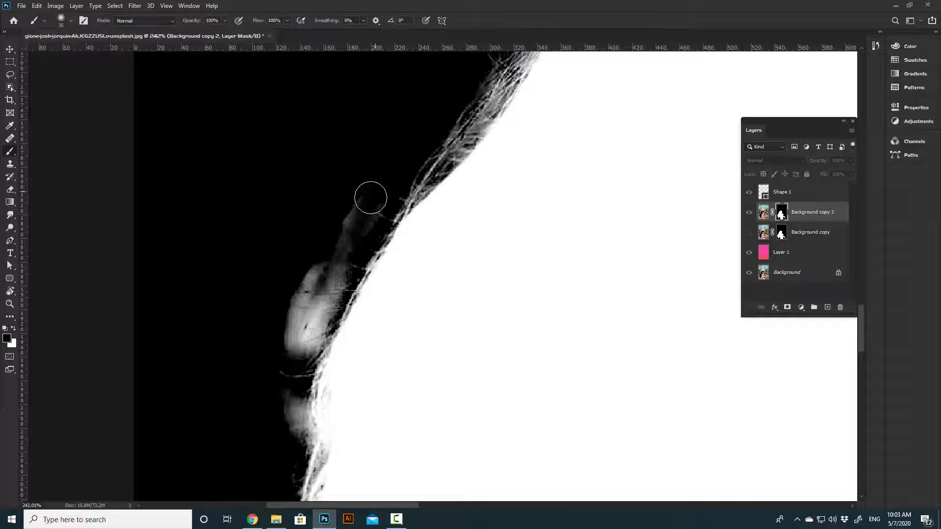
{"action": "key", "text": "bracketleft"}
Paint black over the grey patches outside the outer hair edge in the mask
{"action": "mouse_move", "coordinate": [370, 200]}
{"action": "left_mouse_down"}
{"action": "mouse_move", "coordinate": [307, 312]}
{"action": "mouse_move", "coordinate": [318, 350]}
{"action": "left_mouse_up"}
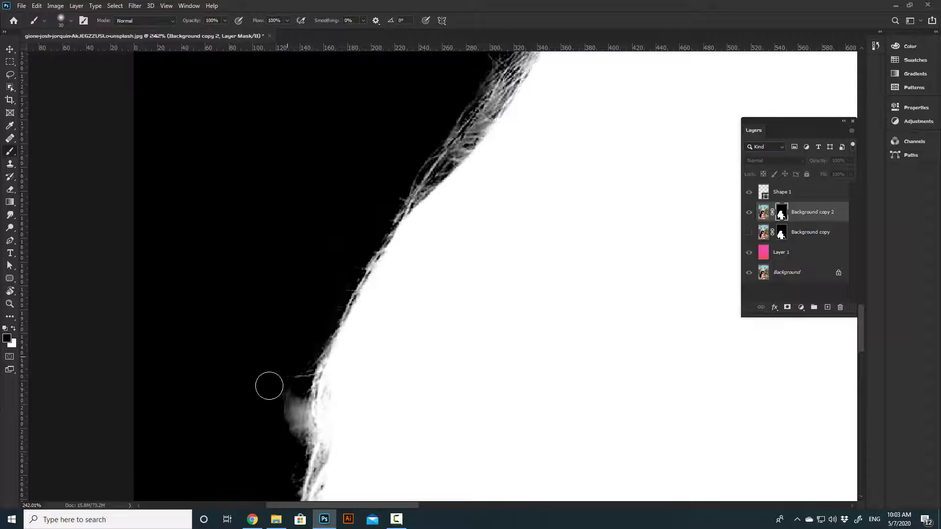
{"action": "mouse_move", "coordinate": [269, 386]}
{"action": "left_mouse_down"}
{"action": "mouse_move", "coordinate": [286, 430]}
{"action": "mouse_move", "coordinate": [301, 410]}
{"action": "left_mouse_up"}
{"action": "left_click_drag", "start_coordinate": [308, 413], "coordinate": [326, 297]}
{"action": "mouse_move", "coordinate": [321, 289]}
{"action": "left_mouse_down"}
{"action": "mouse_move", "coordinate": [297, 396]}
{"action": "mouse_move", "coordinate": [284, 310]}
{"action": "left_mouse_up"}
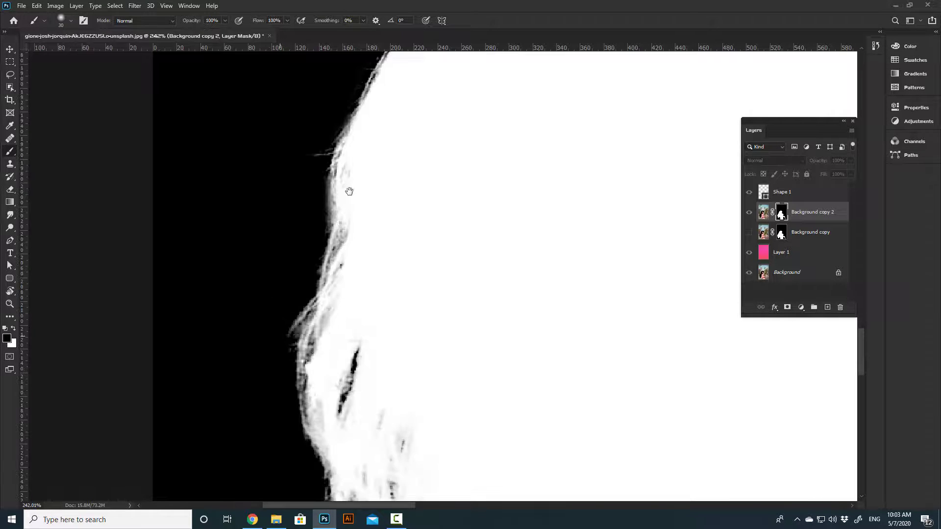
Retouch the mask with a smaller black brush along the upper hair edge below the hat brim
{"action": "left_click_drag", "start_coordinate": [348, 191], "coordinate": [294, 510]}
{"action": "mouse_move", "coordinate": [470, 94]}
{"action": "left_mouse_down"}
{"action": "mouse_move", "coordinate": [330, 267]}
{"action": "mouse_move", "coordinate": [383, 214]}
{"action": "mouse_move", "coordinate": [396, 226]}
{"action": "mouse_move", "coordinate": [340, 268]}
{"action": "left_mouse_up"}
{"action": "key", "text": "bracketleft"}
{"action": "key", "text": "bracketleft"}
{"action": "key", "text": "bracketright"}
{"action": "key", "text": "bracketleft"}
{"action": "key", "text": "bracketleft"}
{"action": "key", "text": "bracketright"}
{"action": "left_click_drag", "start_coordinate": [396, 235], "coordinate": [305, 309]}
Paint white along the hair edge below the brim, and return to the image view with the mask active
{"action": "key", "text": "x"}
{"action": "mouse_move", "coordinate": [435, 254]}
{"action": "left_mouse_down"}
{"action": "mouse_move", "coordinate": [387, 257]}
{"action": "mouse_move", "coordinate": [504, 235]}
{"action": "mouse_move", "coordinate": [430, 246]}
{"action": "mouse_move", "coordinate": [447, 216]}
{"action": "mouse_move", "coordinate": [461, 237]}
{"action": "mouse_move", "coordinate": [472, 225]}
{"action": "mouse_move", "coordinate": [343, 347]}
{"action": "left_mouse_up"}
{"action": "left_click", "coordinate": [763, 212]}
{"action": "left_click", "coordinate": [781, 212]}
Undo the unwanted mask strokes and paint black with a 20 px brush along the hair edge below the brim
{"action": "key", "text": "bracketleft"}
{"action": "key", "text": "bracketright"}
{"action": "key", "text": "ctrl+z"}
{"action": "key", "text": "x"}
{"action": "mouse_move", "coordinate": [438, 272]}
{"action": "left_mouse_down"}
{"action": "mouse_move", "coordinate": [439, 286]}
{"action": "mouse_move", "coordinate": [475, 273]}
{"action": "left_mouse_up"}
{"action": "key", "text": "ctrl+z"}
{"action": "key", "text": "bracketright"}
{"action": "left_click_drag", "start_coordinate": [459, 231], "coordinate": [414, 286]}
{"action": "scroll", "coordinate": [456, 268], "scroll_direction": "down", "scroll_amount": 3}
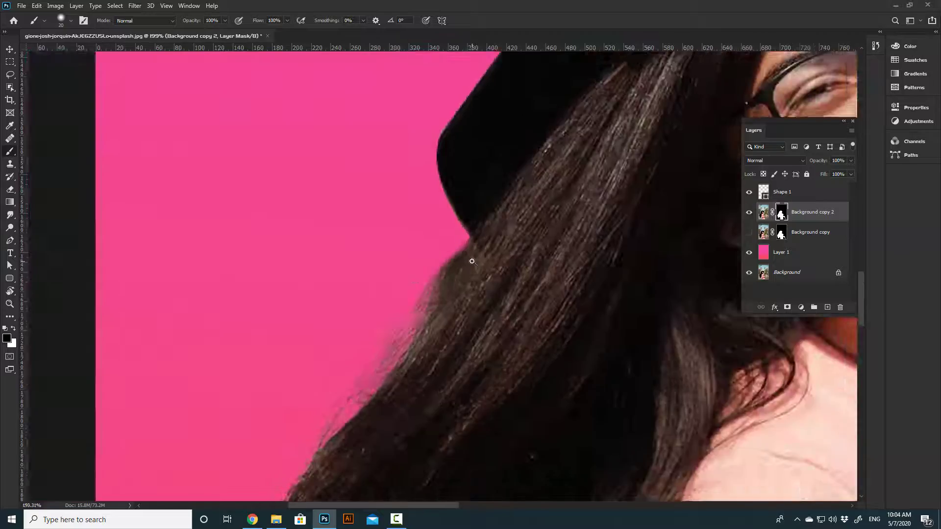
Restore hair detail just below the hat brim by painting white in the mask with a 10 px brush
{"action": "scroll", "coordinate": [476, 260], "scroll_direction": "up", "scroll_amount": 6}
{"action": "key", "text": "bracketleft"}
{"action": "key", "text": "bracketleft"}
{"action": "key", "text": "x"}
{"action": "mouse_move", "coordinate": [447, 243]}
{"action": "left_mouse_down"}
{"action": "mouse_move", "coordinate": [481, 200]}
{"action": "mouse_move", "coordinate": [412, 289]}
{"action": "mouse_move", "coordinate": [392, 292]}
{"action": "mouse_move", "coordinate": [392, 308]}
{"action": "left_mouse_up"}
{"action": "left_click_drag", "start_coordinate": [449, 346], "coordinate": [388, 272]}
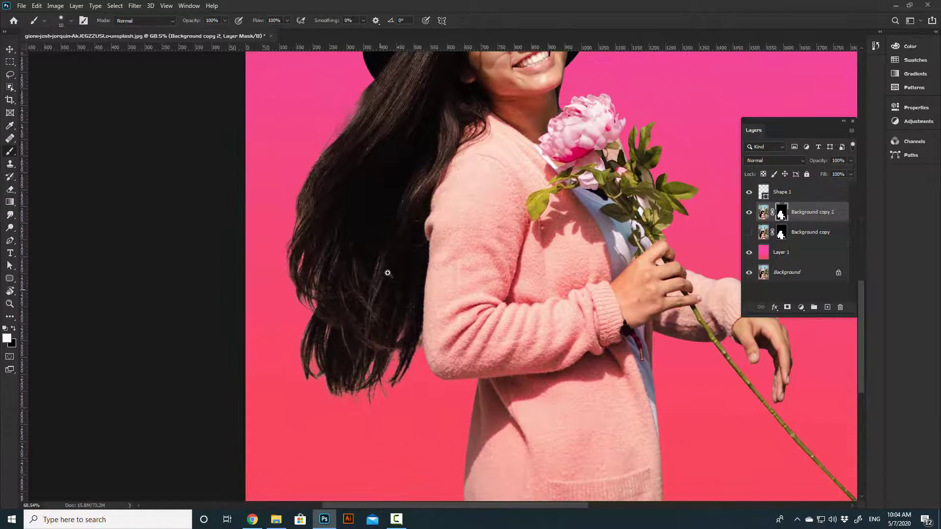
Switch to the Move tool and compare the hair edge with and without the last mask strokes
{"action": "left_click_drag", "start_coordinate": [390, 221], "coordinate": [387, 230]}
{"action": "key", "text": "v"}
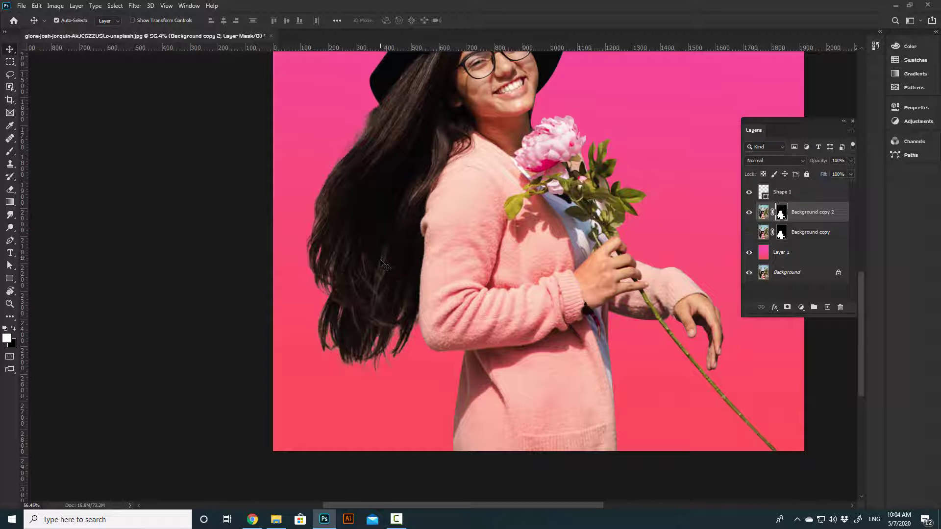
{"action": "key", "text": "ctrl+z"}
{"action": "key", "text": "ctrl+z"}
{"action": "key", "text": "ctrl+shift+z"}
Compare the refined Background copy 2 cutout with the earlier Background copy layer and examine the hair tips up close
{"action": "left_click", "coordinate": [747, 233]}
{"action": "left_click", "coordinate": [747, 213]}
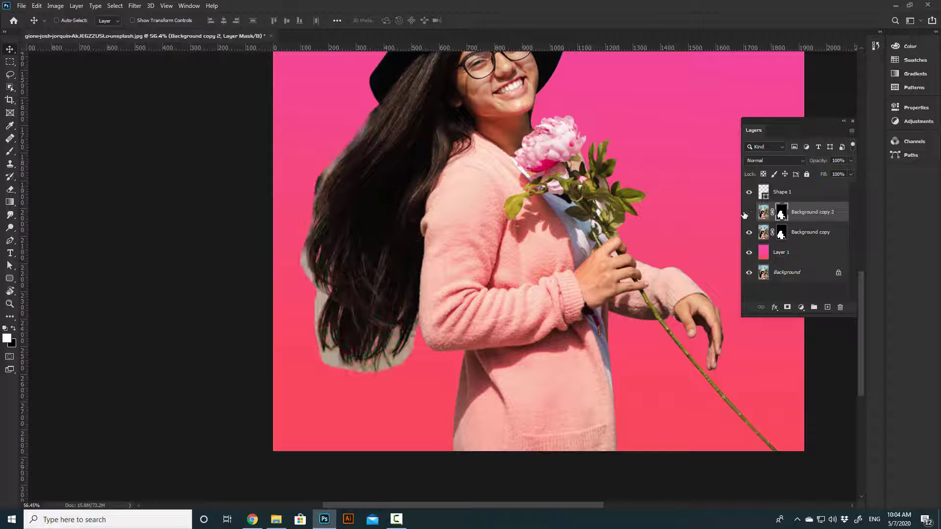
{"action": "left_click", "coordinate": [747, 214]}
{"action": "left_click", "coordinate": [748, 233]}
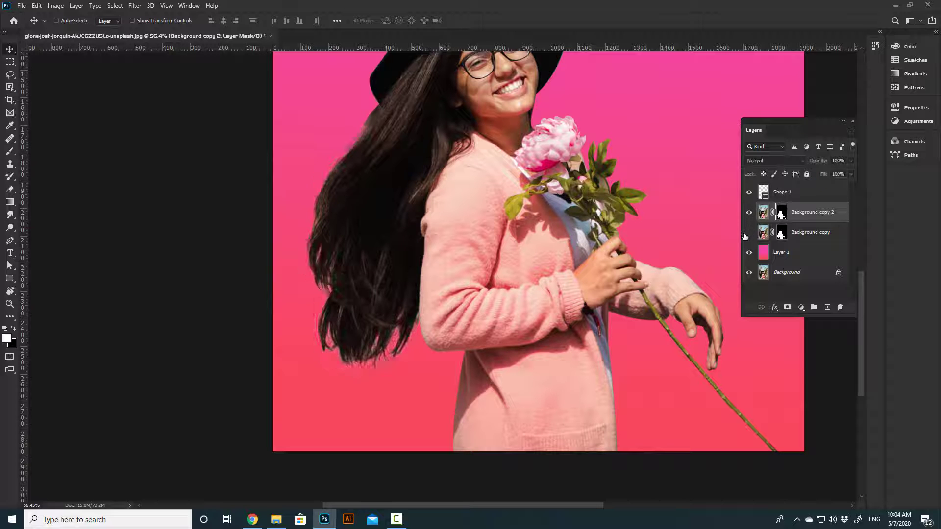
{"action": "left_click_drag", "start_coordinate": [512, 164], "coordinate": [484, 216]}
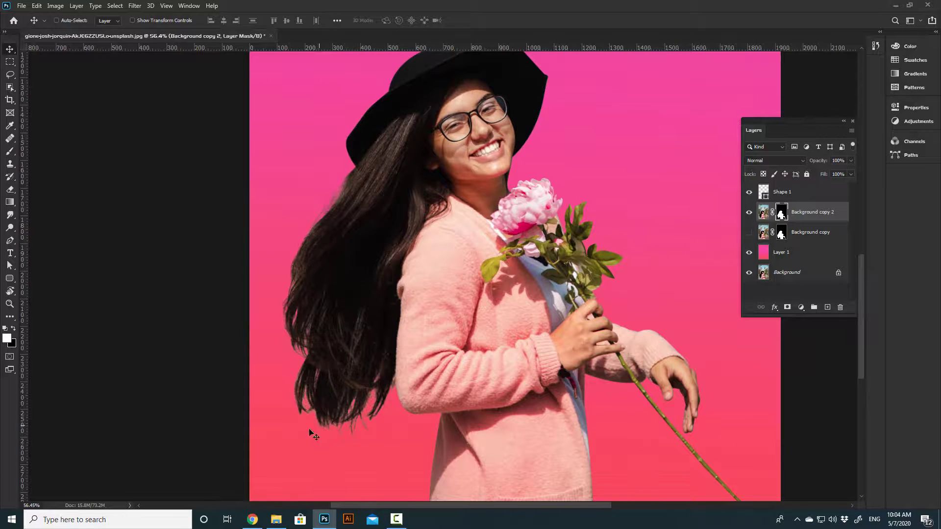
{"action": "scroll", "coordinate": [310, 429], "scroll_direction": "up", "scroll_amount": 9}
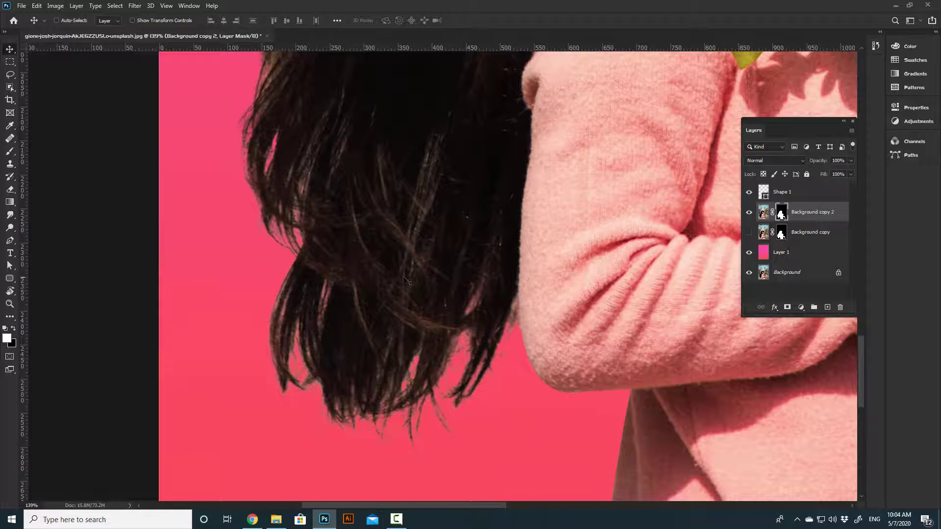
{"action": "scroll", "coordinate": [447, 311], "scroll_direction": "down", "scroll_amount": 10}
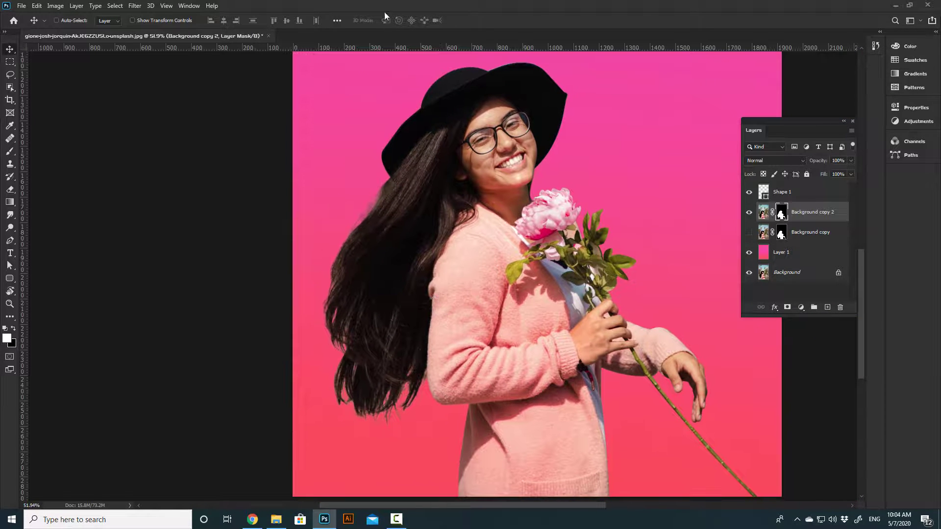
Decontaminate the cutout's edge colors by about 45% in Select and Mask and output to a new layer with layer mask
{"action": "key", "text": "m"}
{"action": "left_click", "coordinate": [408, 19]}
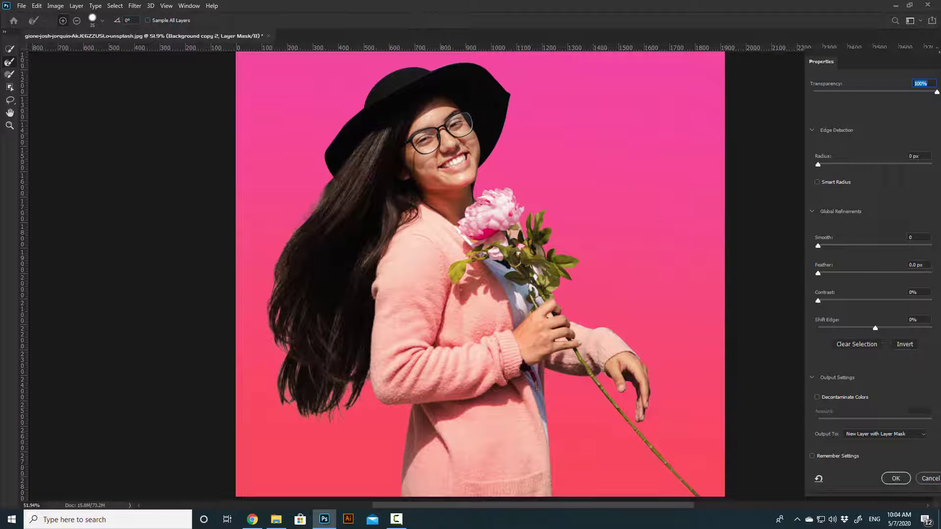
{"action": "left_click", "coordinate": [830, 399]}
{"action": "left_click", "coordinate": [831, 399]}
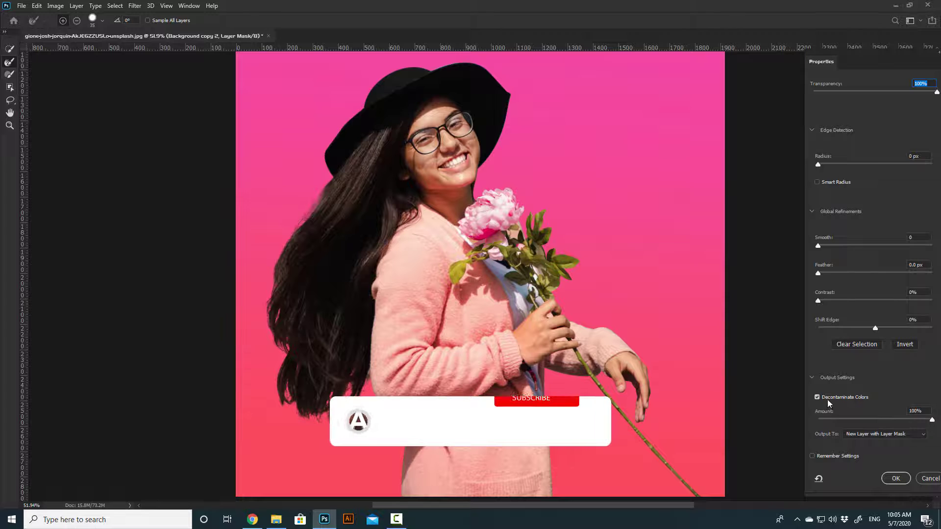
{"action": "left_click", "coordinate": [870, 419]}
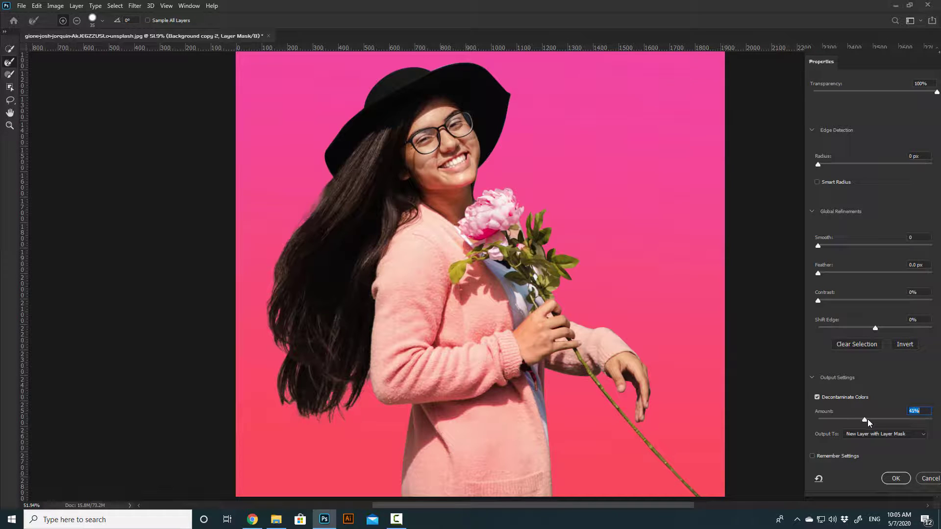
{"action": "left_click_drag", "start_coordinate": [868, 419], "coordinate": [869, 419]}
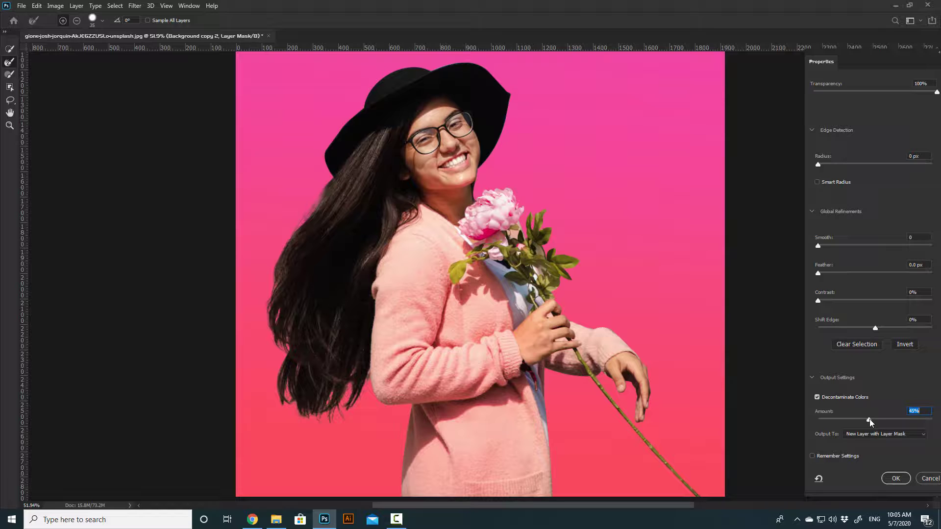
{"action": "left_click", "coordinate": [897, 479]}
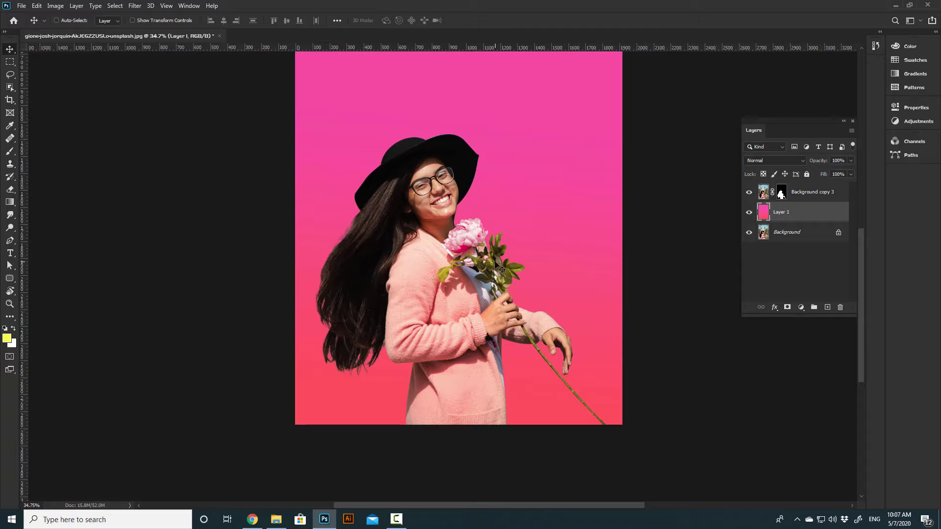
{"action": "left_click_drag", "start_coordinate": [510, 157], "coordinate": [494, 214]}
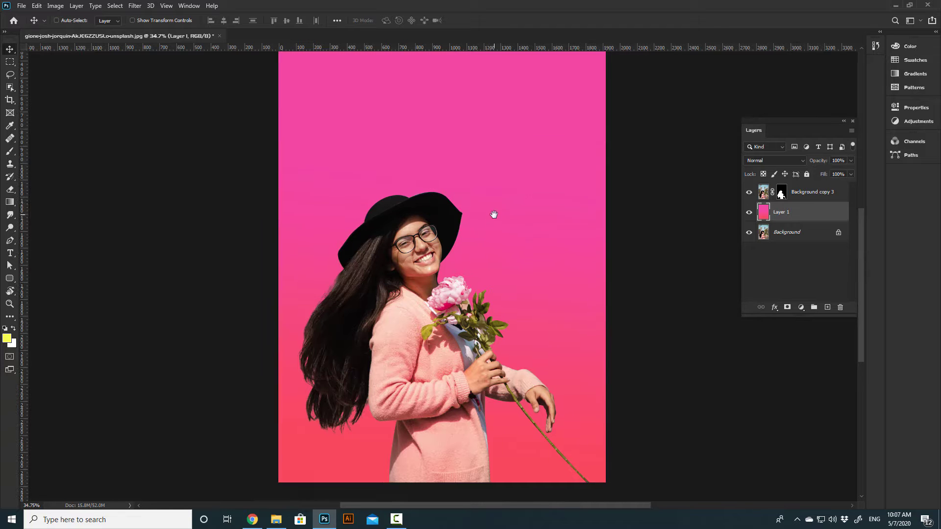